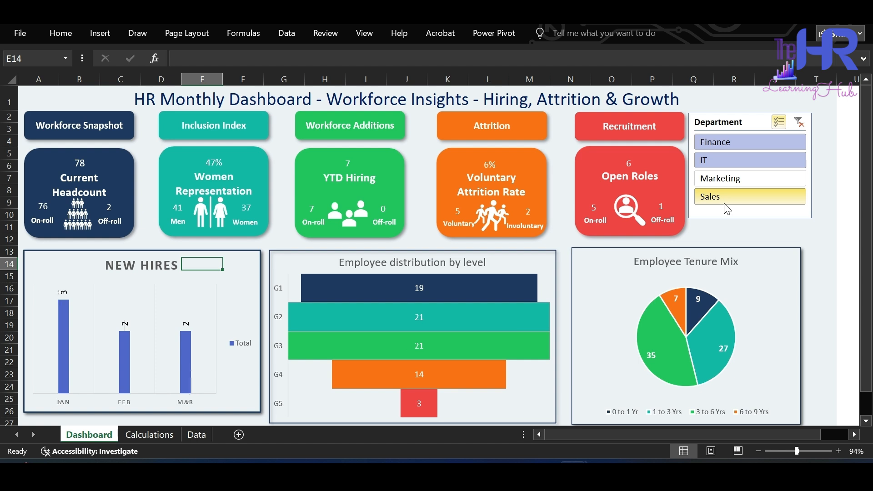
- Filter the dashboard by different departments, including Sales alone, and clear the Department slicer filter
left_click(727, 209)
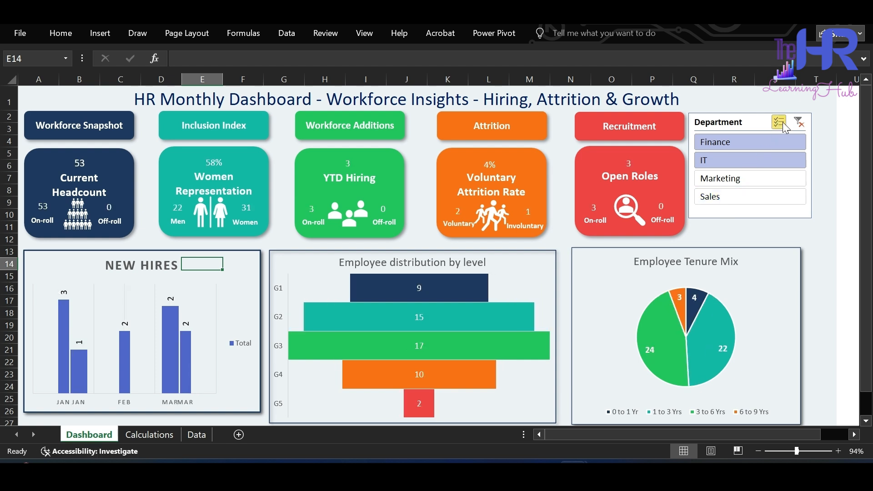
left_click(798, 124)
left_click(738, 185)
left_click(725, 201)
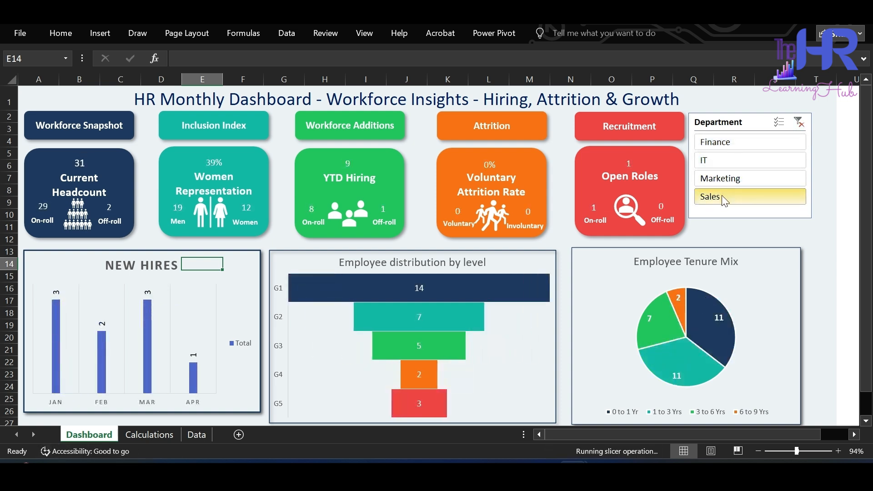
left_click(799, 123)
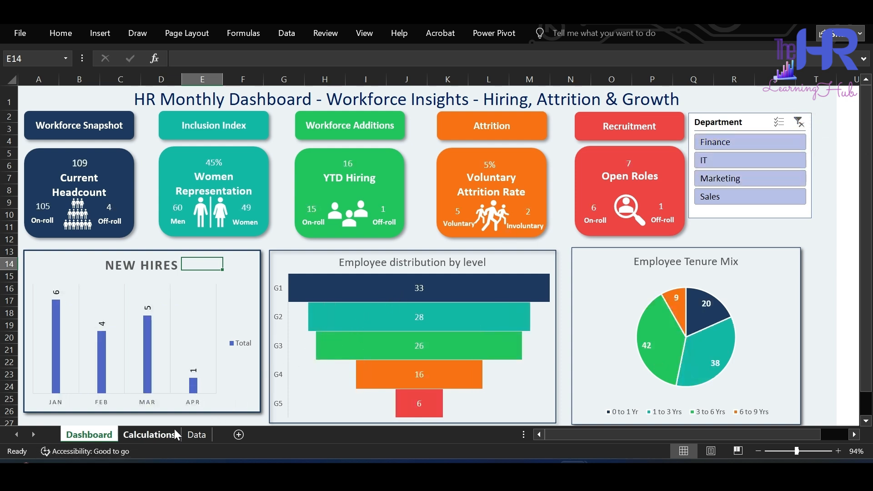
- Go to the Calculations sheet and open the Power Pivot data model
left_click(151, 435)
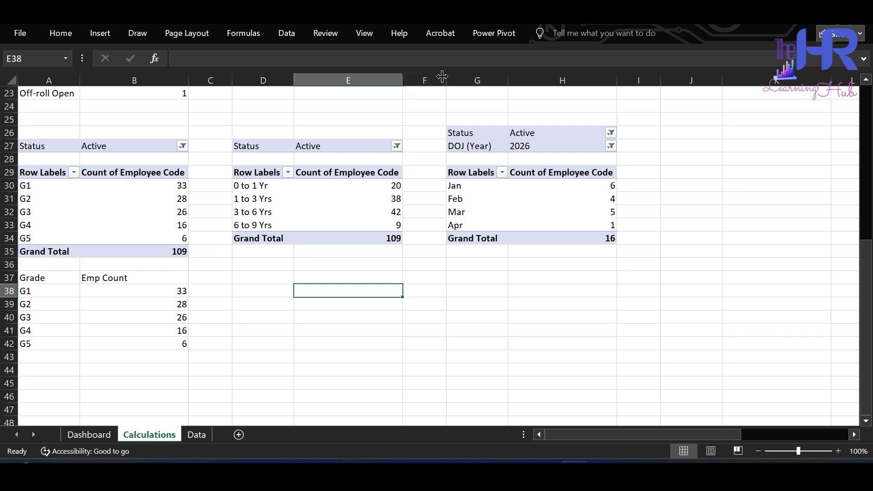
left_click(494, 34)
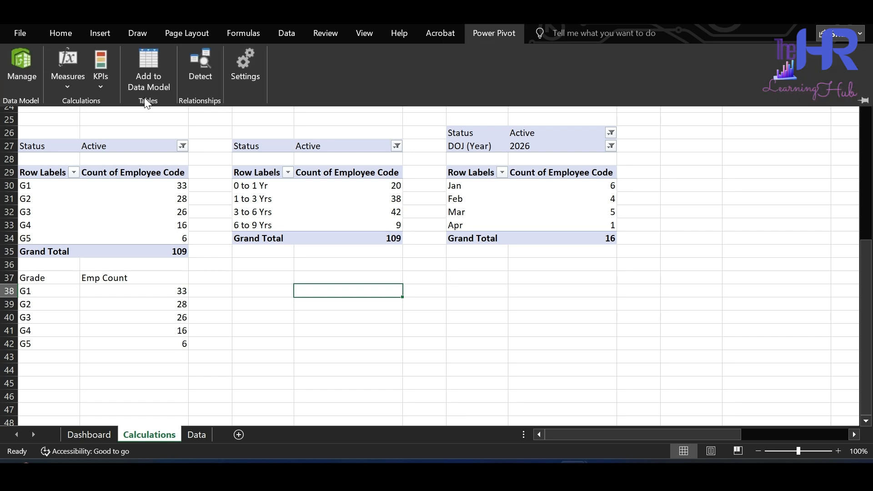
left_click(26, 76)
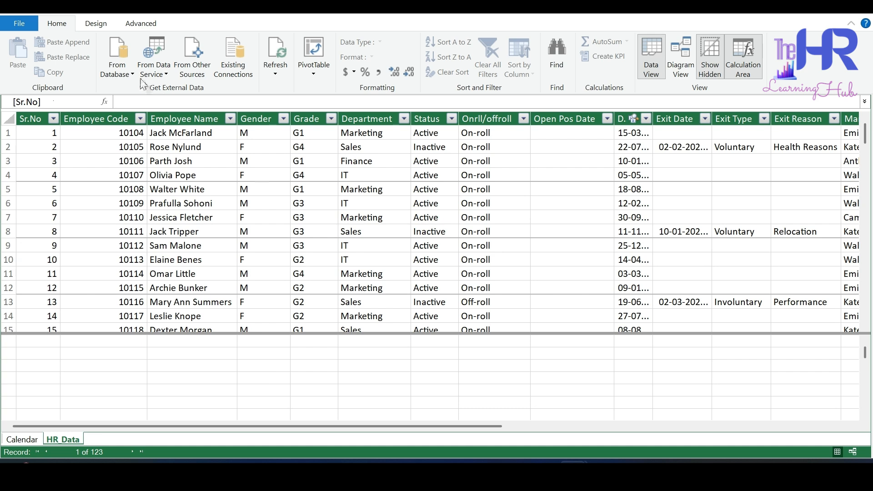
- Examine the date table options in the data model and view the Calendar table
left_click(96, 23)
left_click(344, 78)
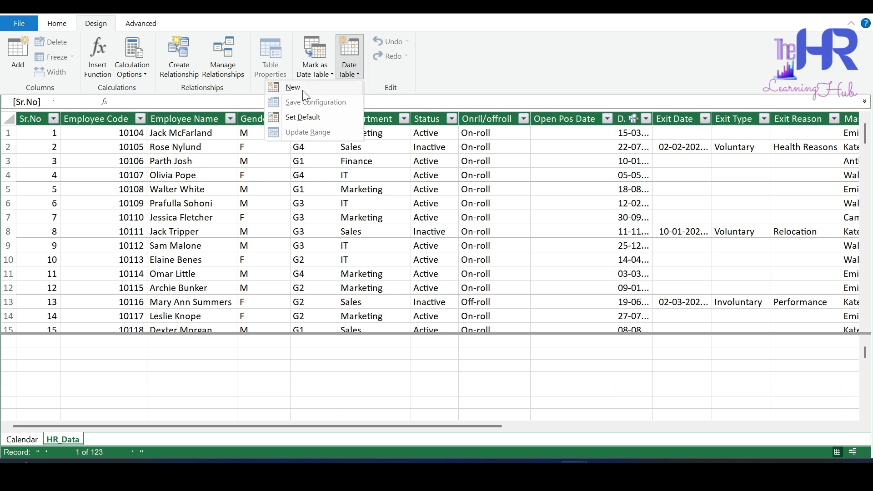
left_click(24, 442)
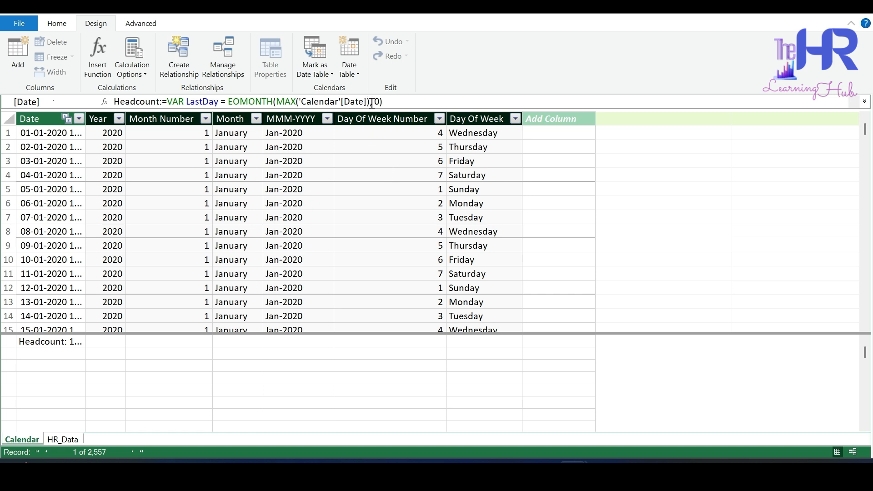
left_click(355, 77)
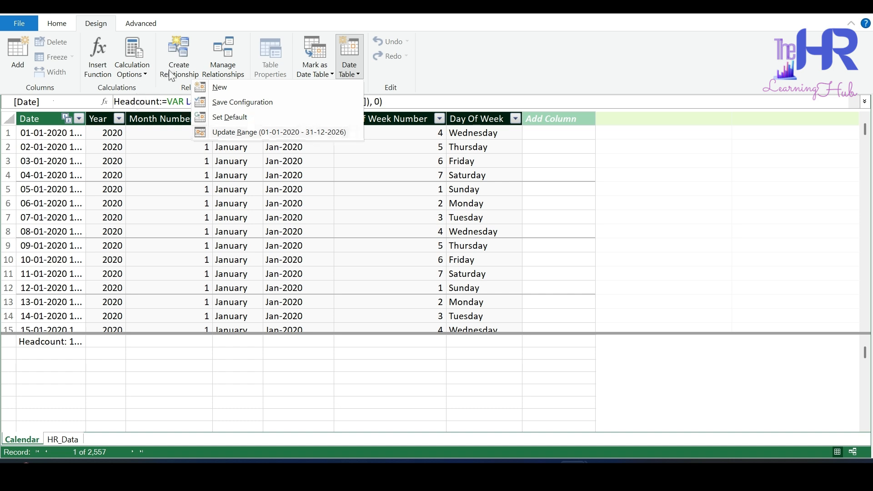
key("Escape")
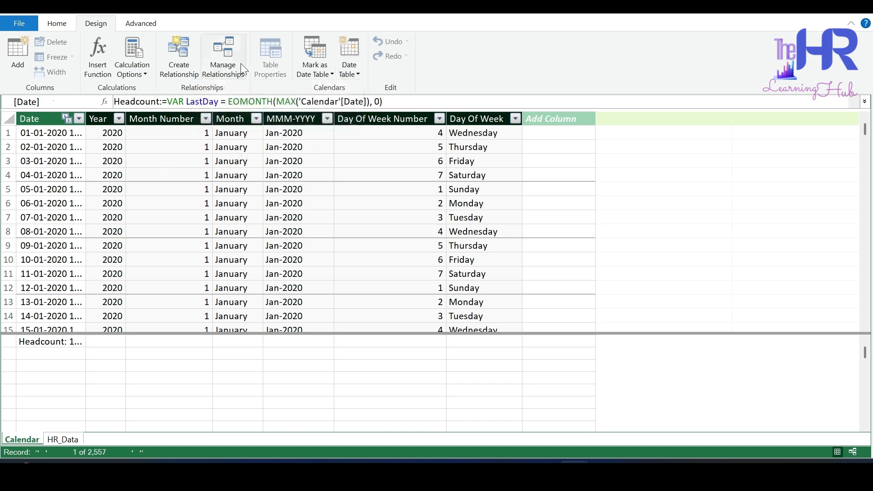
- Create an active relationship between Calendar Date and HR_Data DOJ, and check it in the list of relationships
left_click(188, 56)
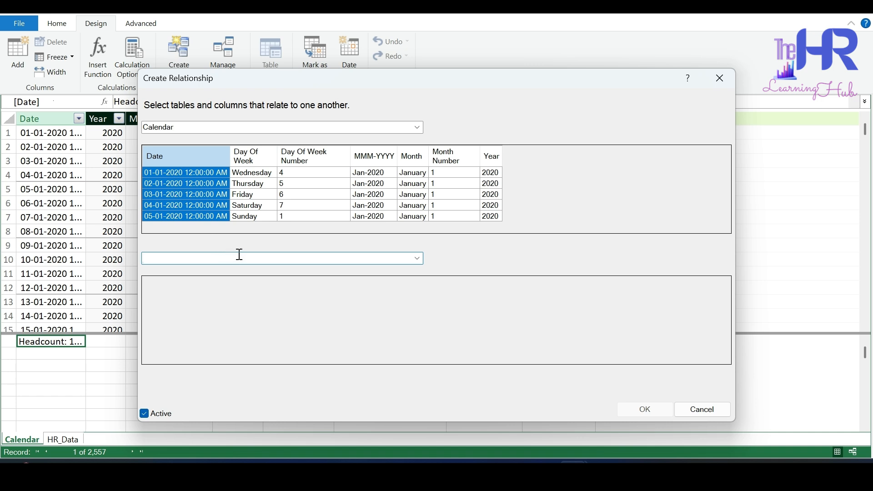
left_click(418, 258)
left_click(327, 269)
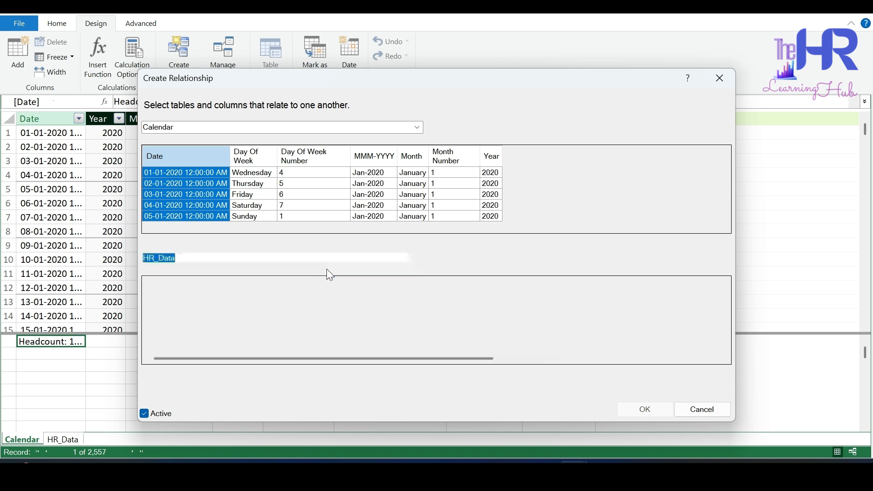
left_click(228, 291)
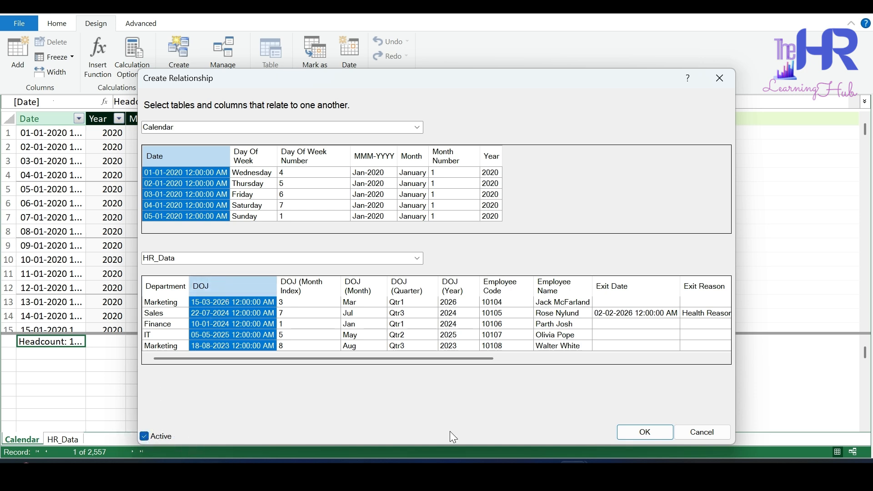
left_click(631, 428)
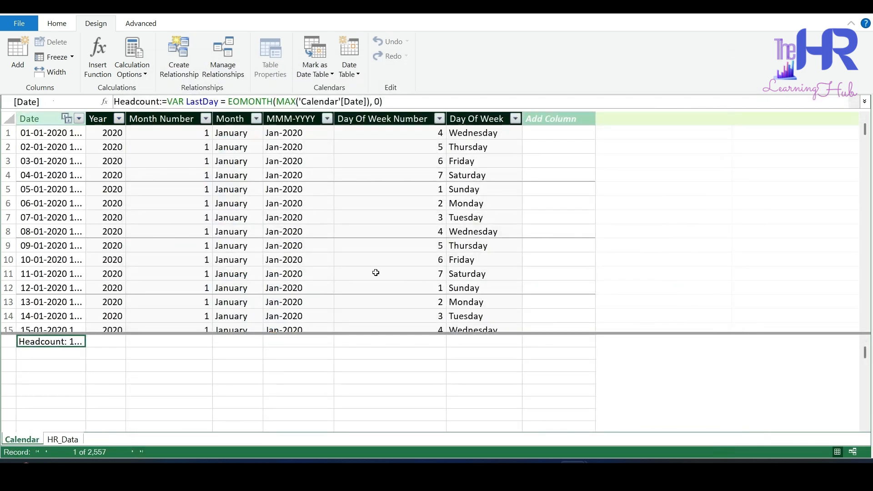
left_click(225, 74)
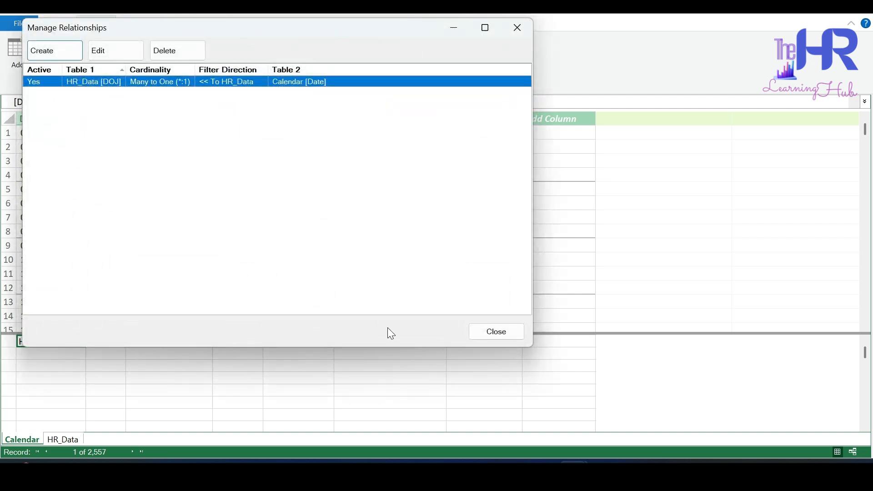
left_click(490, 336)
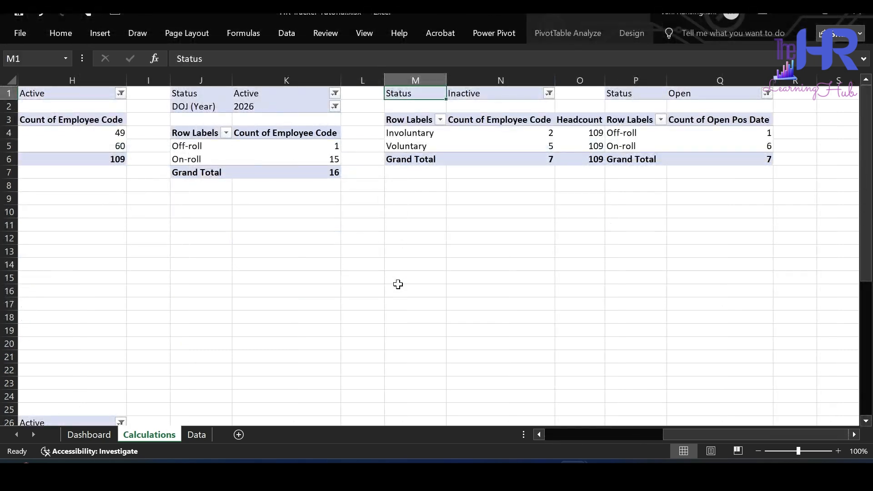
- Start a new Power Pivot measure named Headcount in the Calendar table
left_click(501, 32)
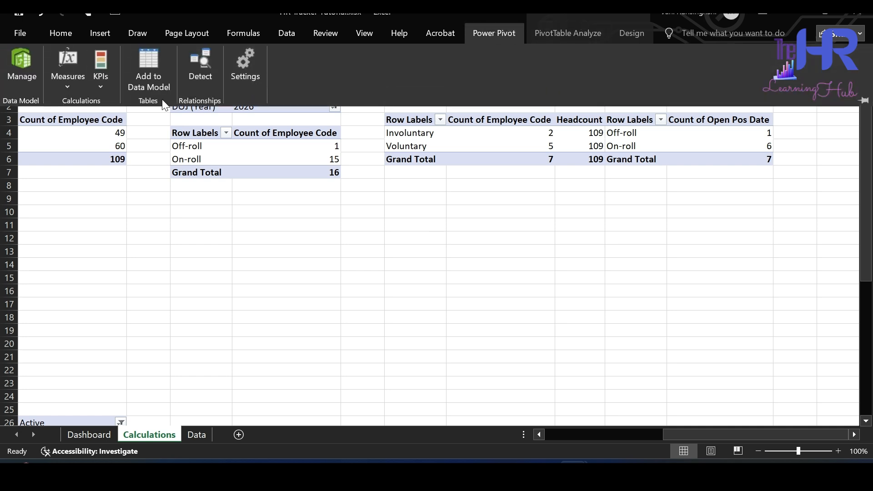
left_click(79, 81)
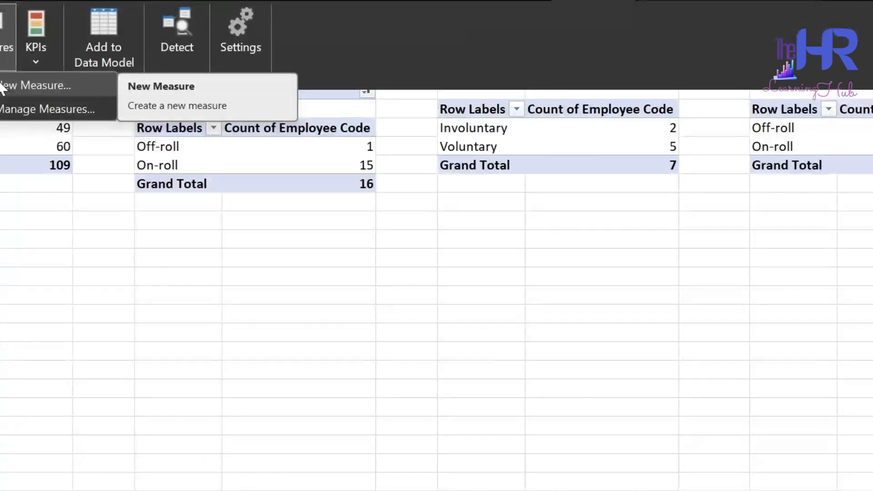
left_click(98, 104)
left_click_drag(374, 126, 315, 127)
type("Headcount")
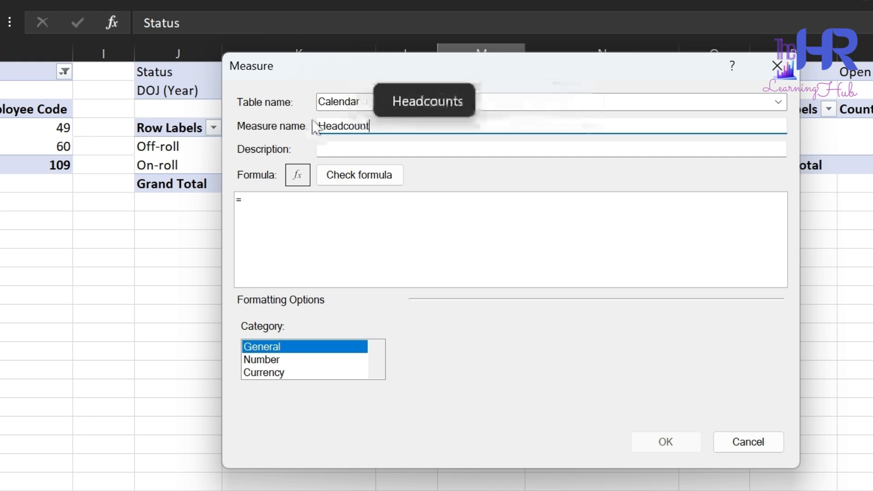
- Begin the Headcount formula with the variable VAR LastDay = EOMONTH(MAX('Calendar'[Date]),0)
left_click(273, 201)
type("VAR.P(")
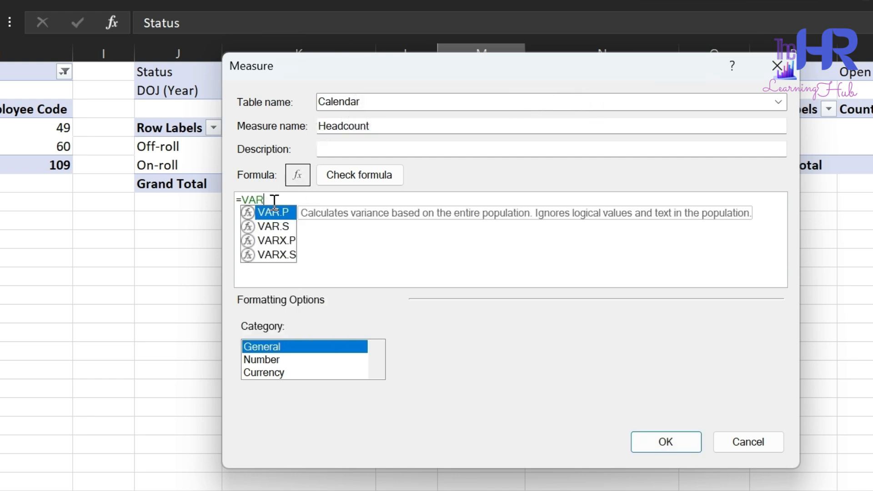
key("BackSpace")
key("BackSpace")
key("BackSpace")
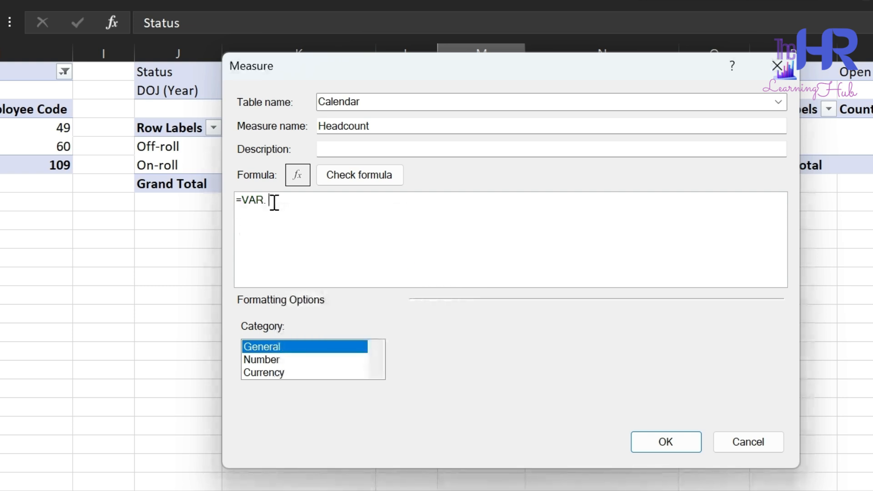
type("LastDay = EOMONTH(")
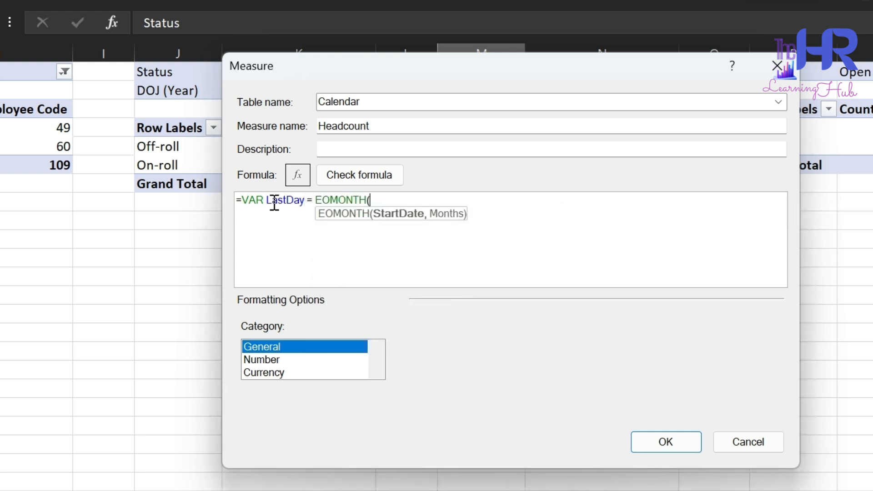
type("MAX(")
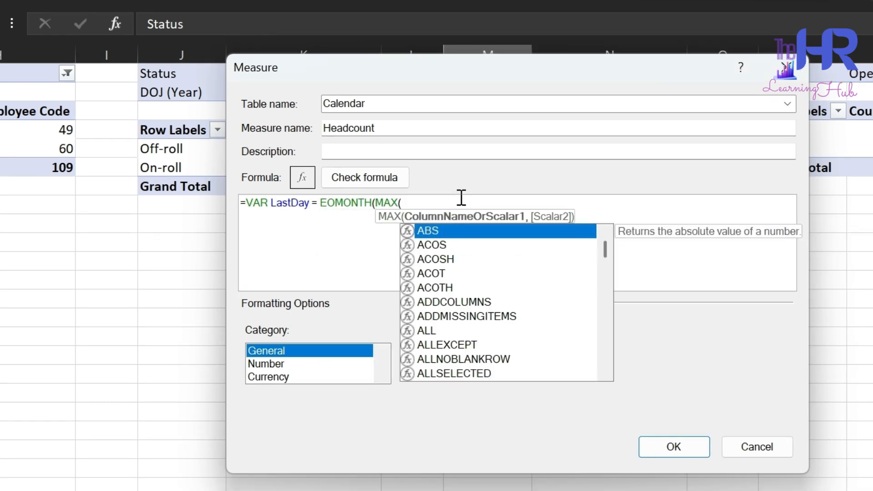
type("calen")
key("Down")
key("Down")
key("Tab")
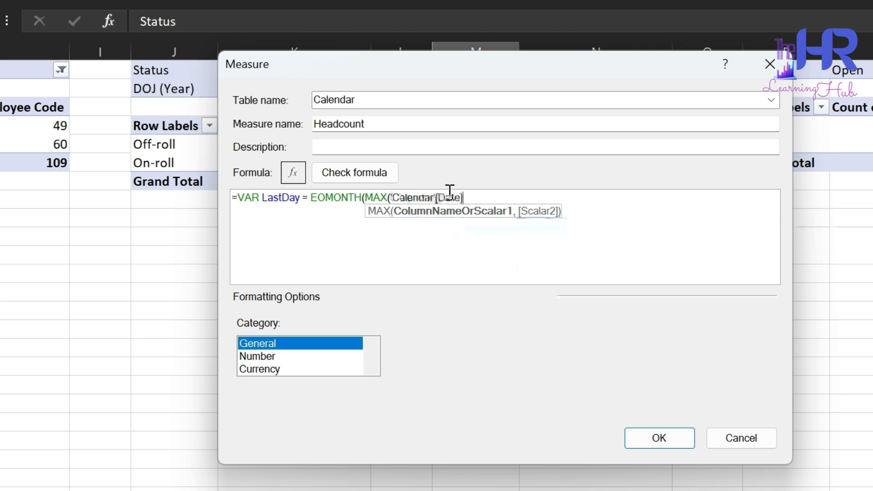
type("),0")
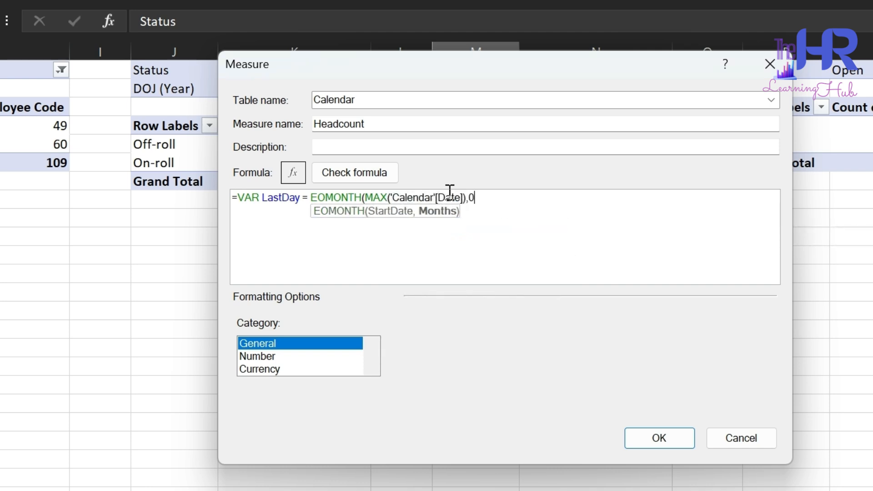
type(")")
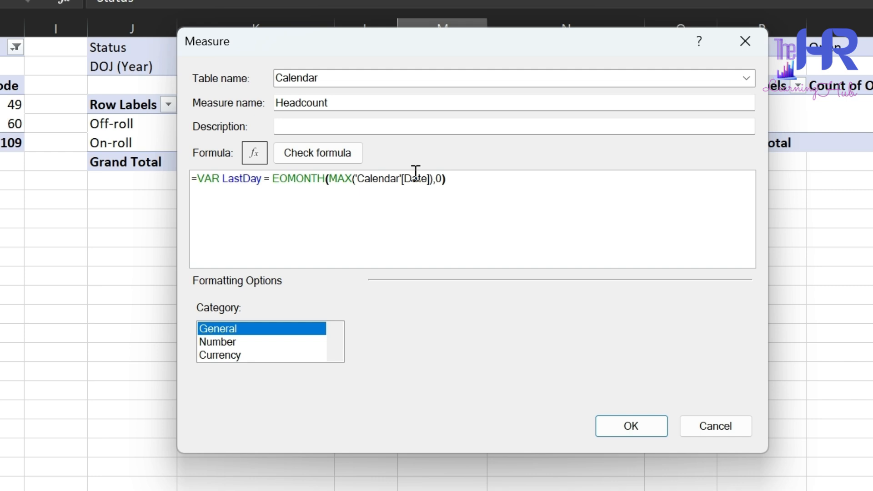
- Add RETURN and CALCULATE(COUNTROWS(HR_Data), on new lines below the LastDay variable
key("alt")
key("alt+Return")
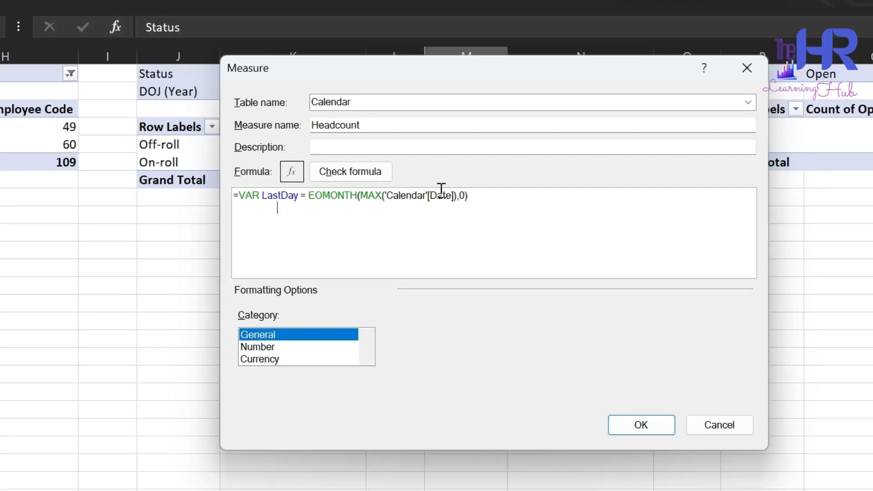
type("RETURN")
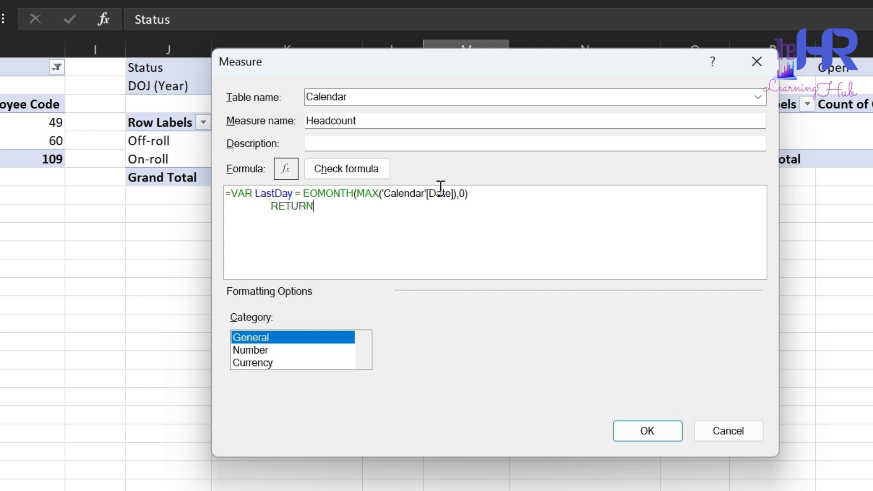
key("Return")
type("CAL")
key("Tab")
key("Return")
type("countrows(HR_")
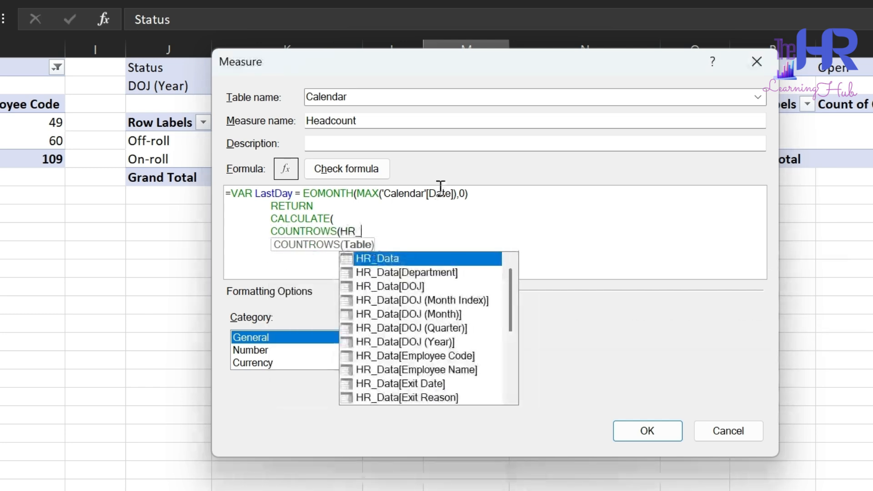
key("Tab")
type("),")
- Continue the CALCULATE expression with FILTER(ALLEXCEPT(HR_Data,HR_Data[Department]), followed by a new line
key("shift+Return")
type("FILTER")
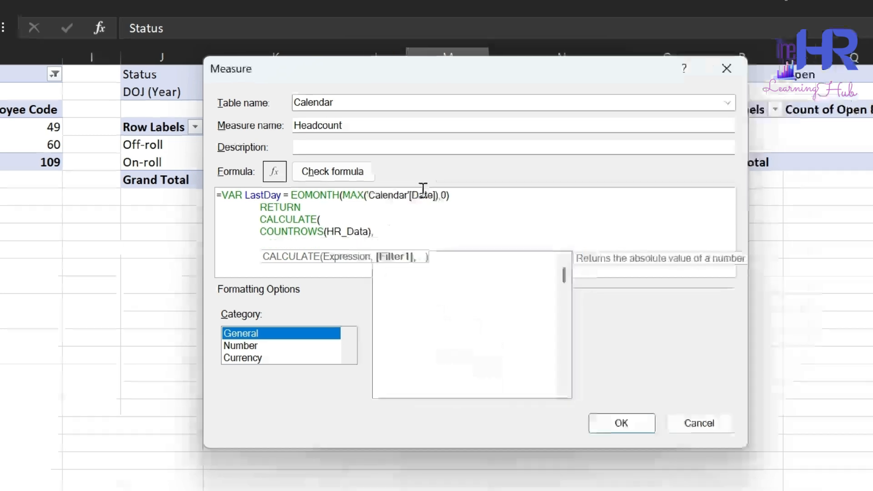
type("(")
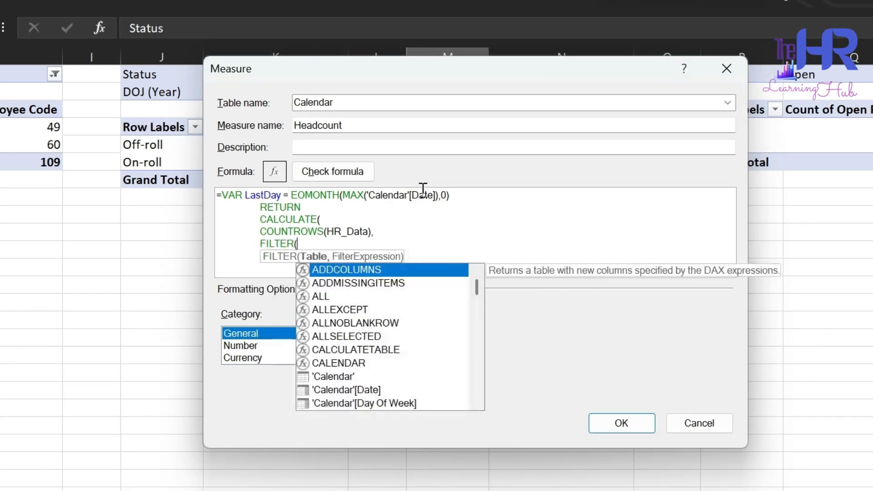
key("shift+Return")
type("ALL")
key("Down")
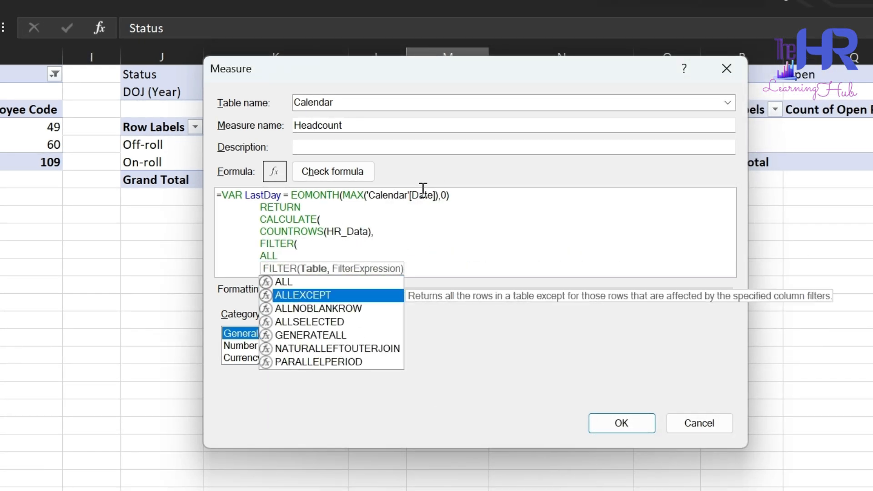
key("Tab")
type("HR_")
key("Tab")
type(",HR_")
key("Down")
key("Tab")
type(")")
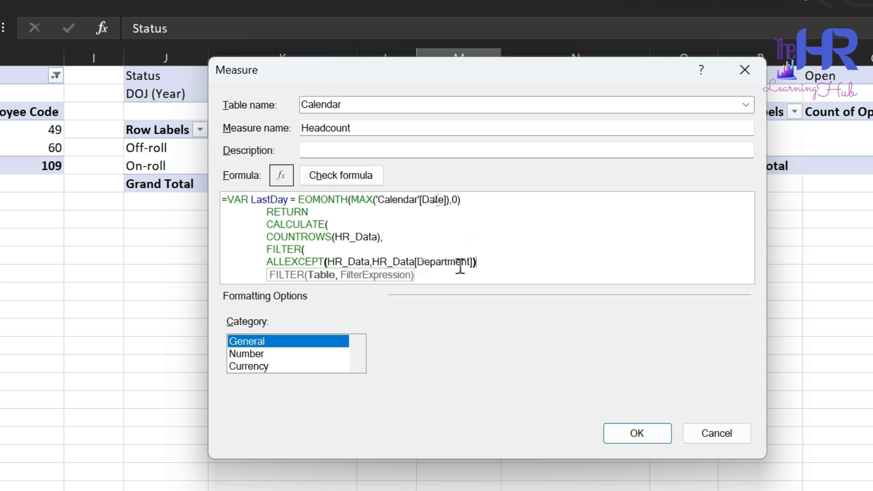
type(",")
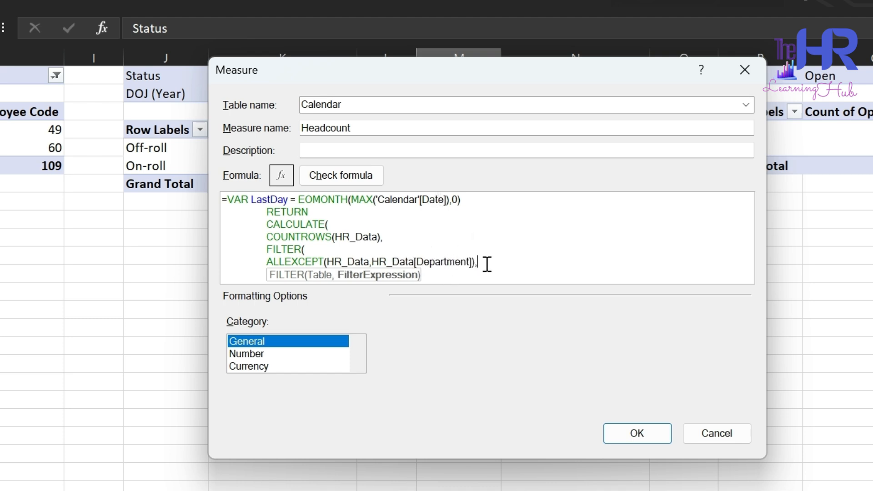
key("shift+Return")
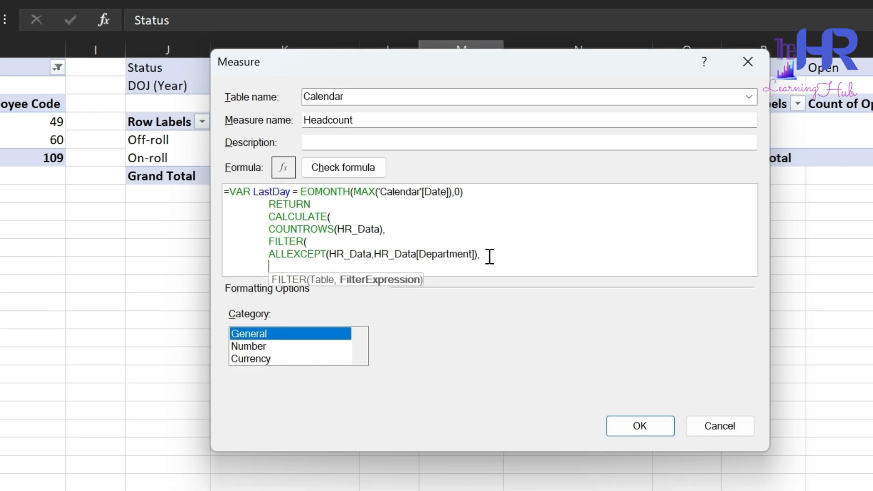
- Add the filter condition HR_Data[Status]<>"Open" below the ALLEXCEPT line of the Headcount formula
type("HR_Data,")
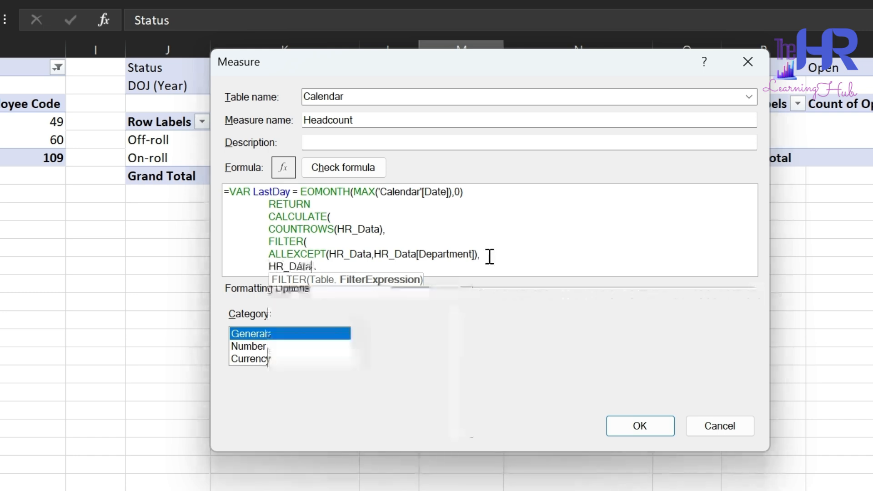
key("BackSpace")
scroll(387, 400, "down", 5)
double_click(349, 392)
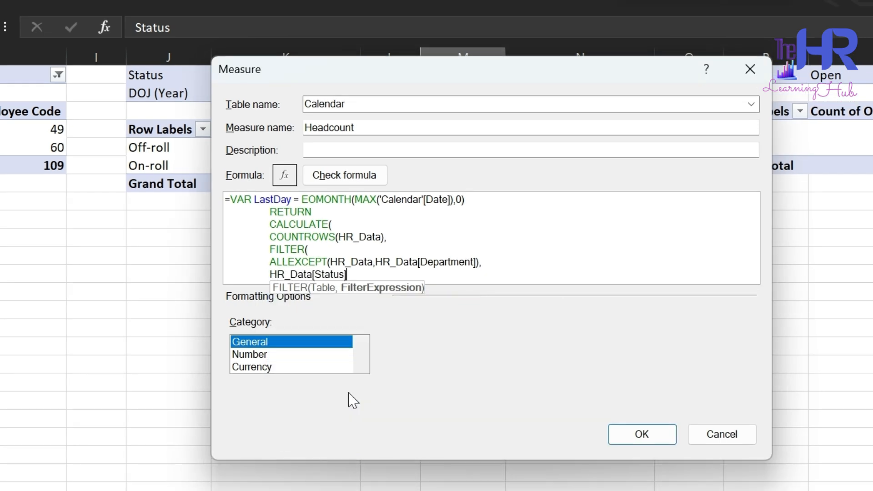
type("<>\"Open\"")
left_click_drag(398, 274, 264, 273)
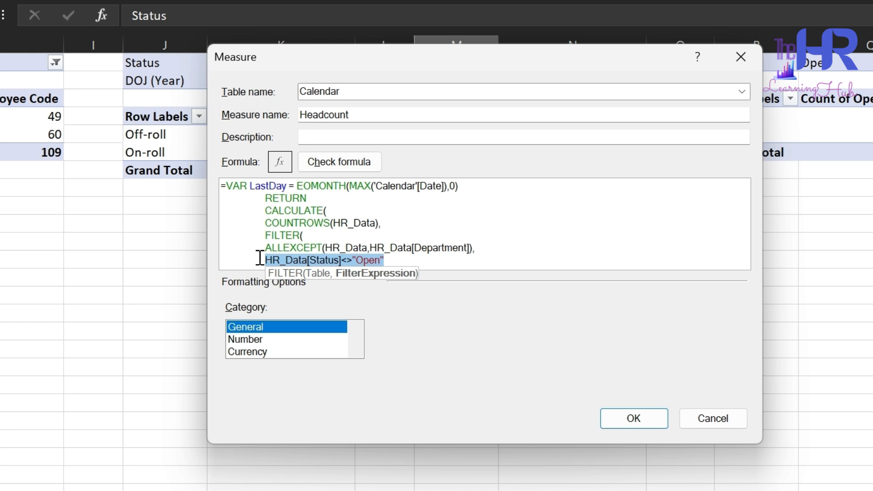
key("End")
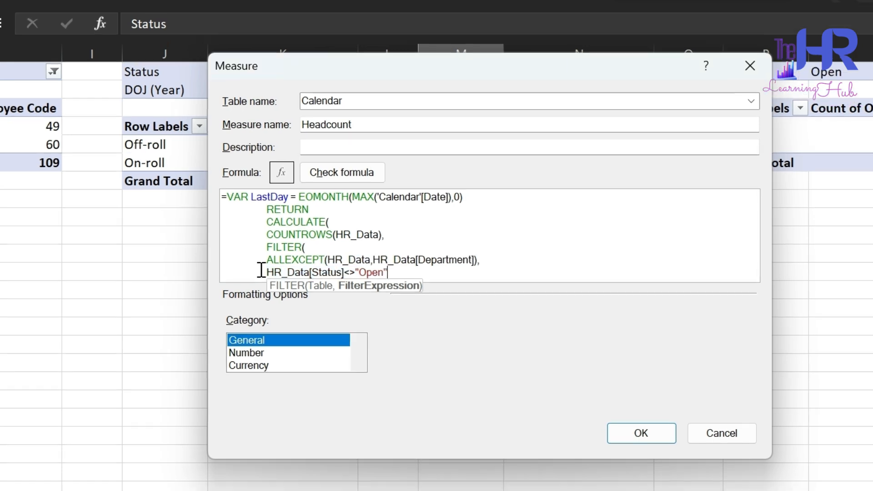
- Add the condition &&HR_Data[DOJ]<=LastDay on a new line of the Headcount formula
key("Return")
type("&&HR")
key("Down")
key("Down")
key("Down")
key("Down")
key("Tab")
type("<=LastDay")
left_click_drag(392, 272, 353, 273)
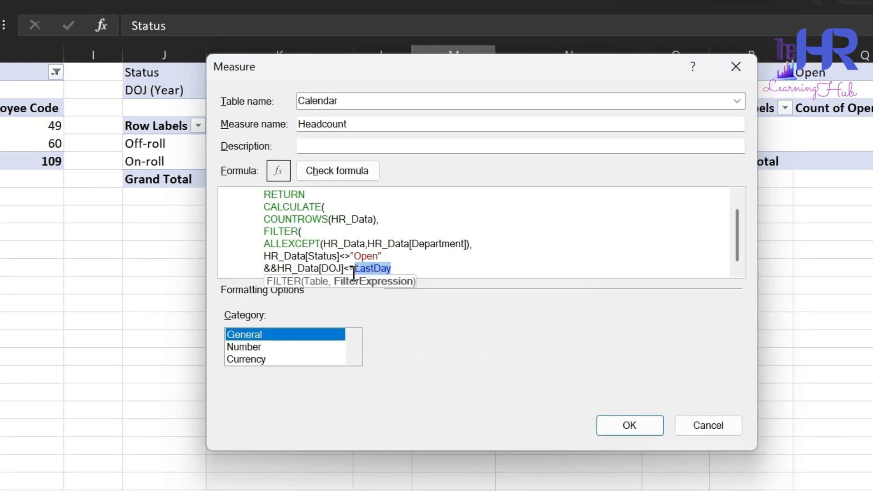
scroll(378, 236, "up", 1)
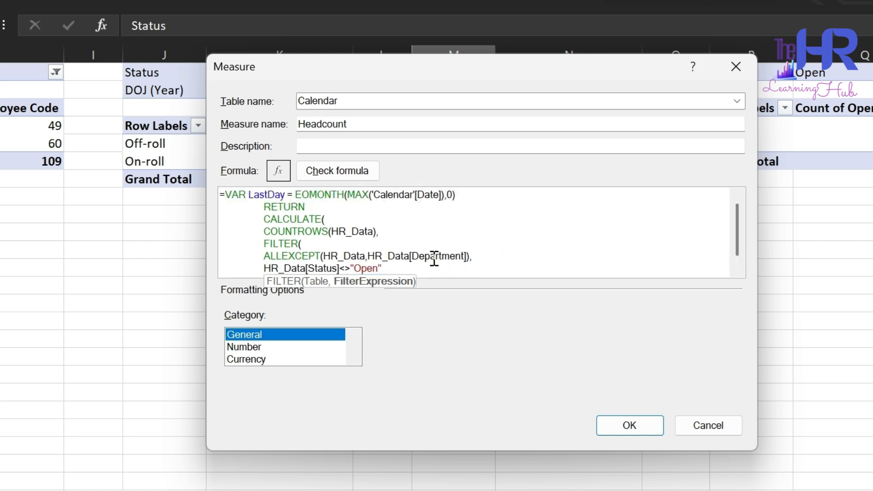
scroll(433, 259, "down", 1)
left_click(419, 271)
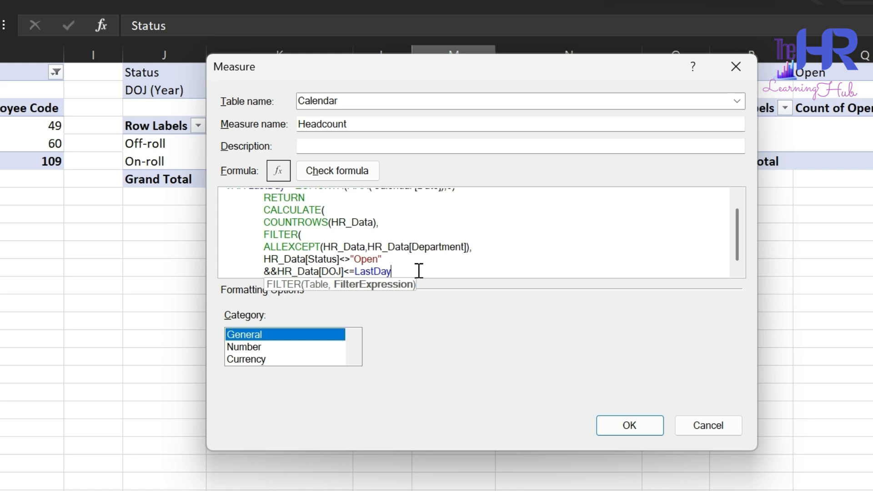
left_click_drag(419, 271, 260, 270)
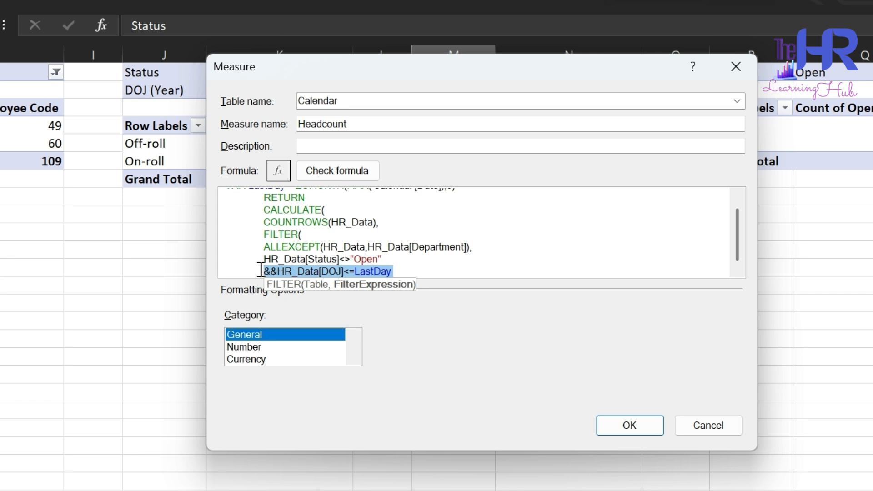
key("Right")
- Add &&(ISBLANK(HR_Data[Exit Date]) on a new line below the DOJ condition
key("Return")
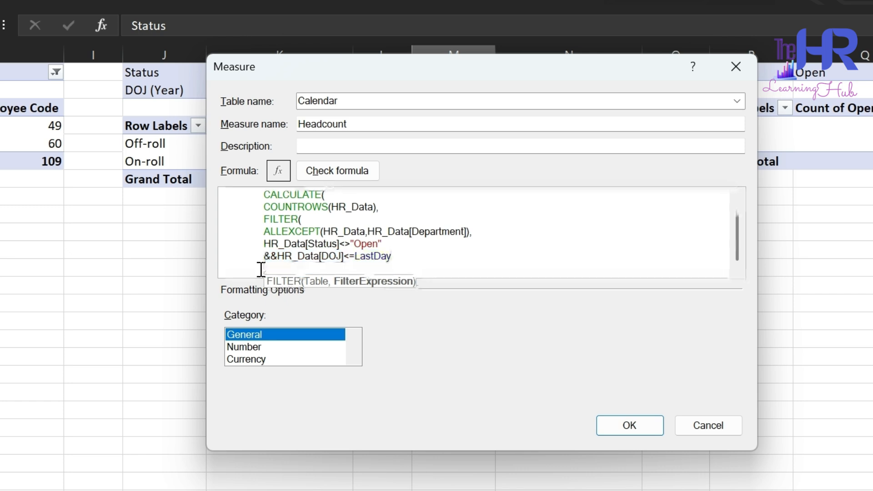
type("&&(isbl")
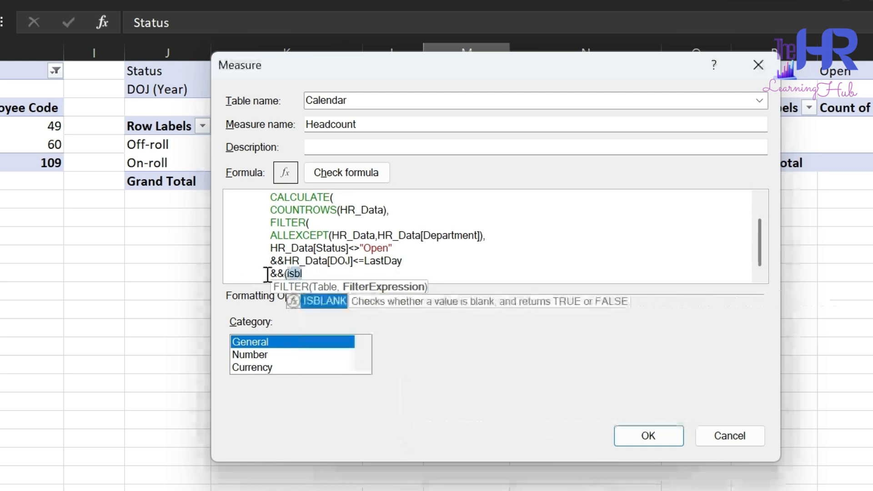
type("ank((")
type("HR")
key("Down")
key("Down")
key("Down")
key("Down")
key("Down")
key("Down")
key("Down")
key("Down")
key("Down")
key("Down")
key("Down")
key("Tab")
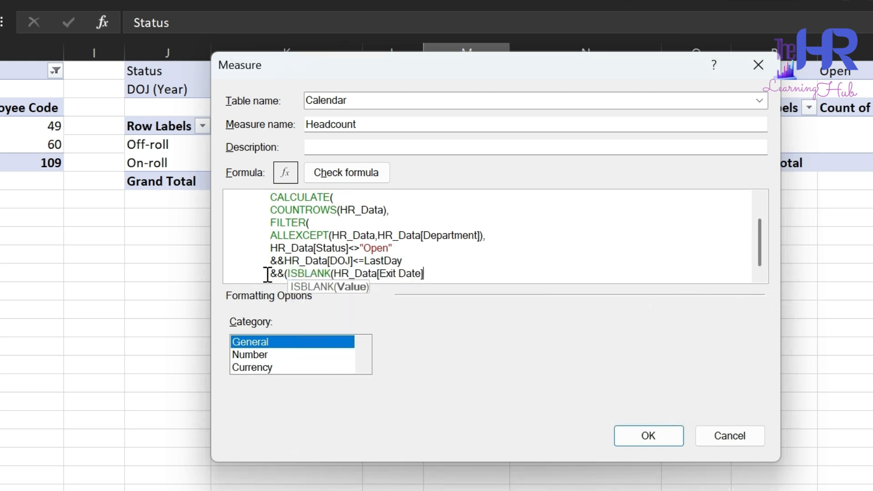
left_click(267, 275)
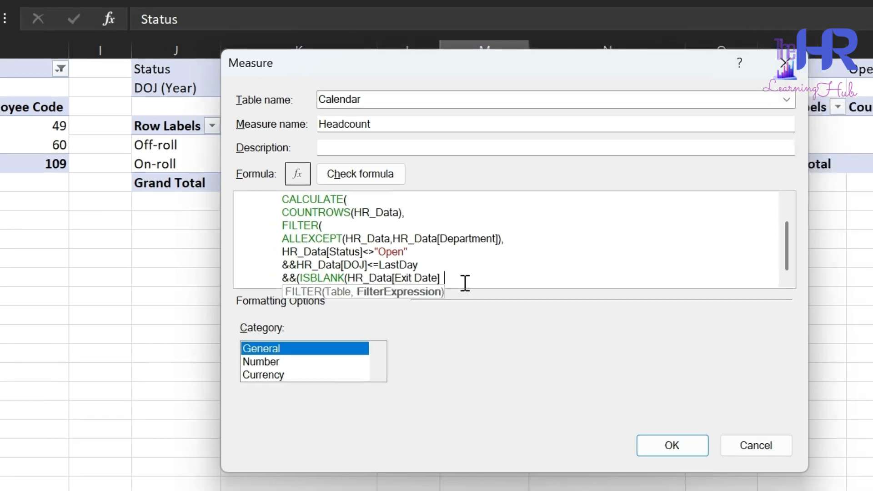
type(")")
left_click_drag(465, 281, 274, 278)
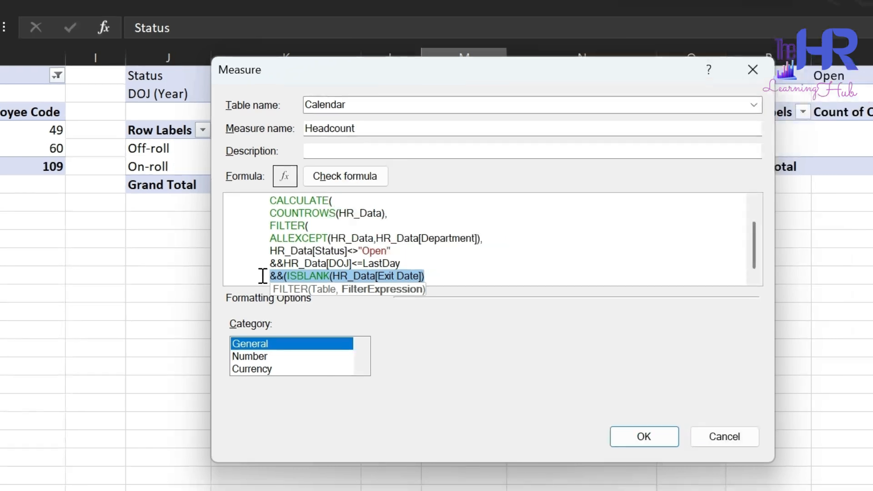
key("End")
- Extend the exit date condition with || HR_Data[Exit Date]> LastDay and close all open parentheses of the formula
type("||")
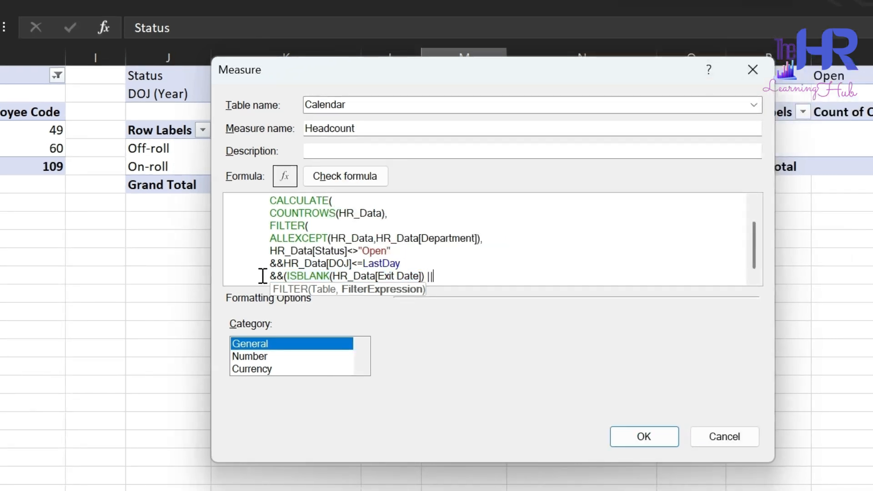
type(" HR_Data[Exit Date]> last")
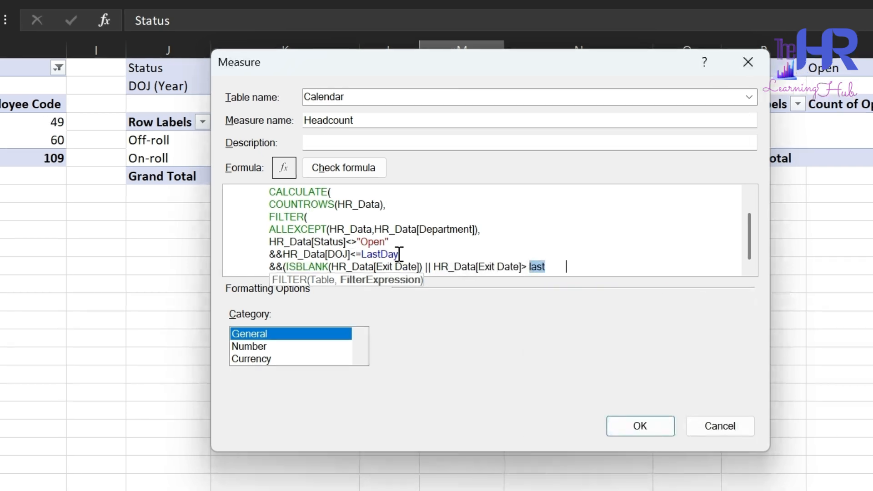
type("Day")
left_click_drag(582, 271, 436, 272)
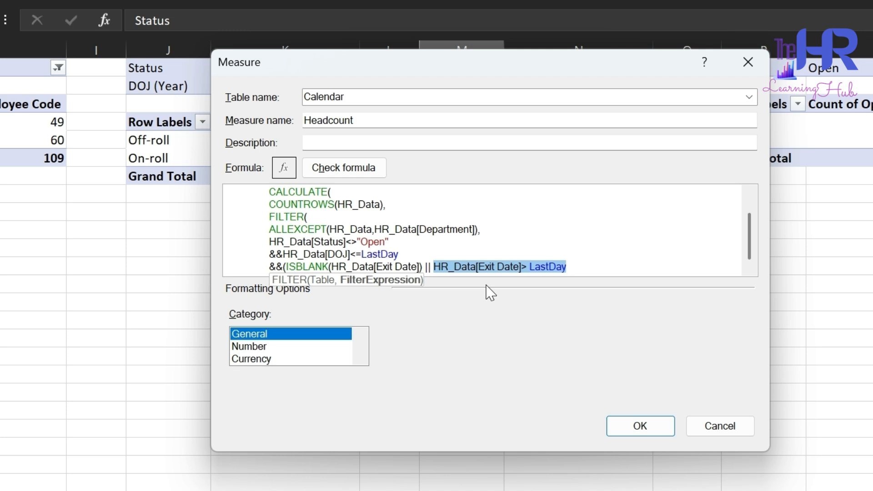
key("End")
type(")))")
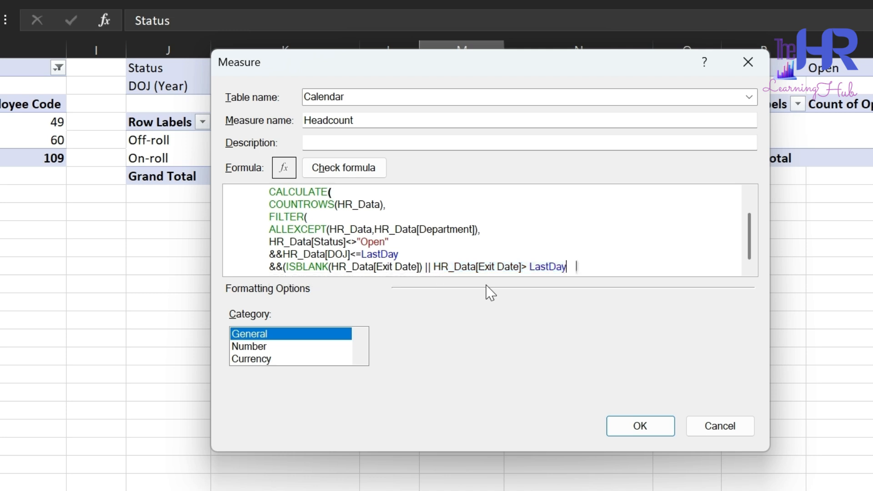
type(")))")
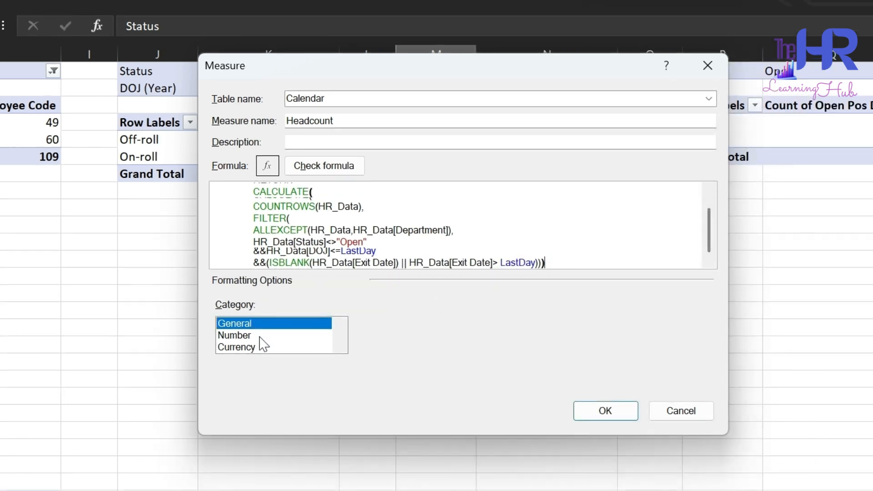
- Format the Headcount measure as a Whole Number in the Number category and save the measure
left_click(276, 346)
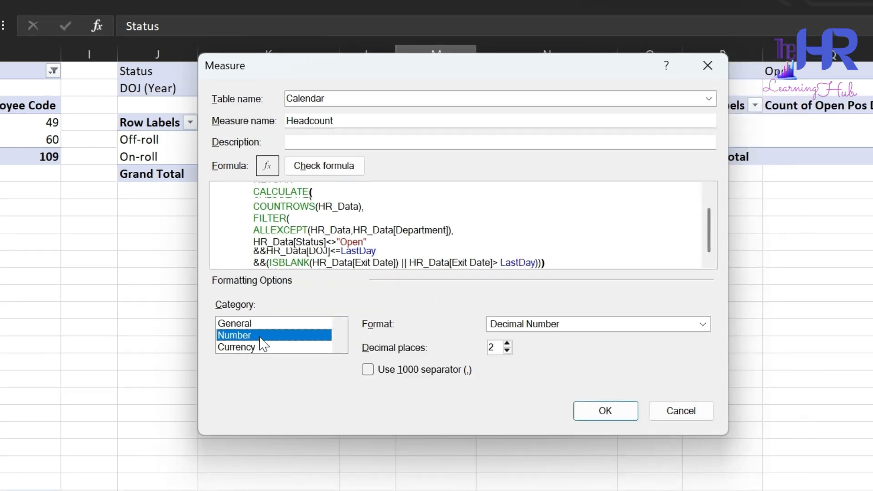
left_click(530, 326)
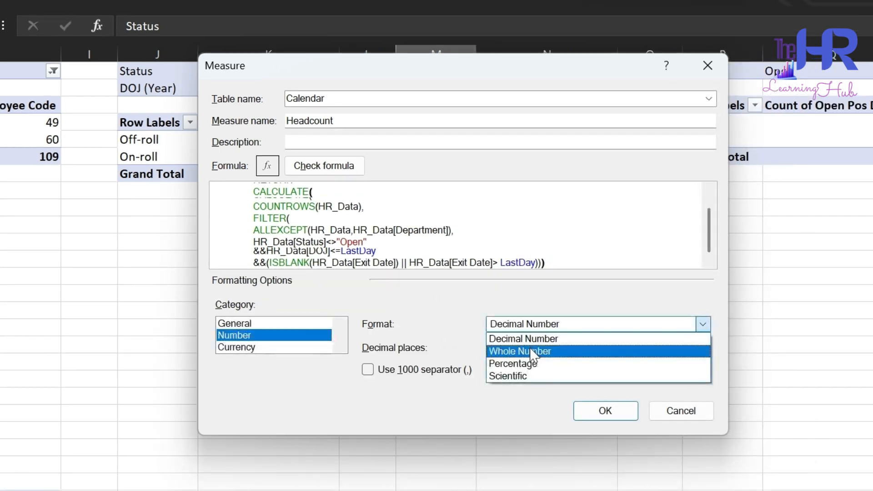
left_click(530, 351)
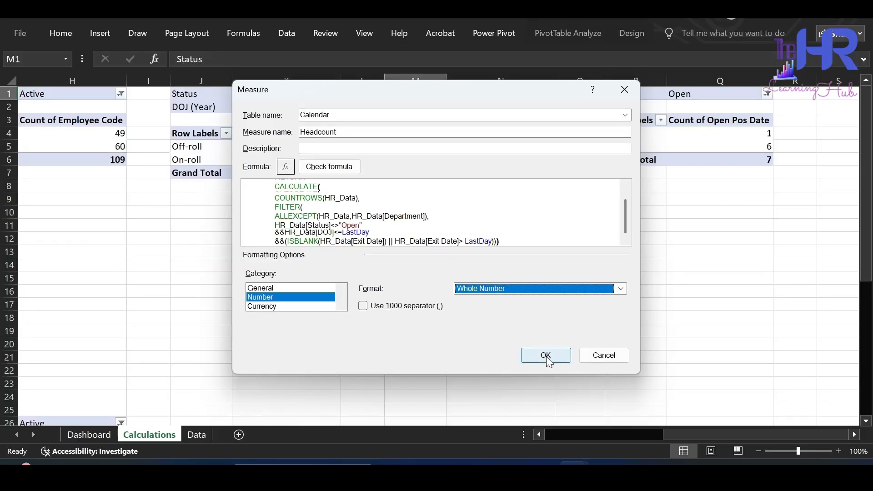
left_click(605, 411)
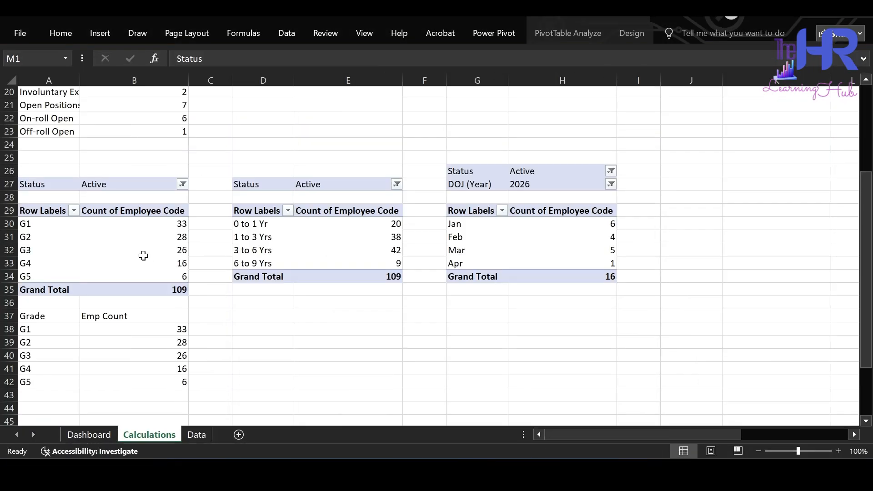
- Insert a PivotTable from the HR_Data table at cell A46 of the Calculations sheet, adding the data to the Data Model
scroll(142, 255, "down", 2)
left_click(62, 357)
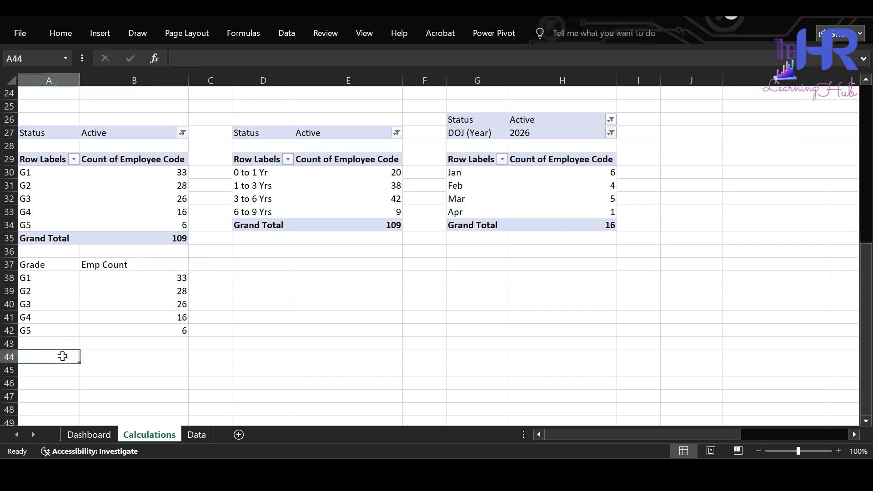
left_click(196, 436)
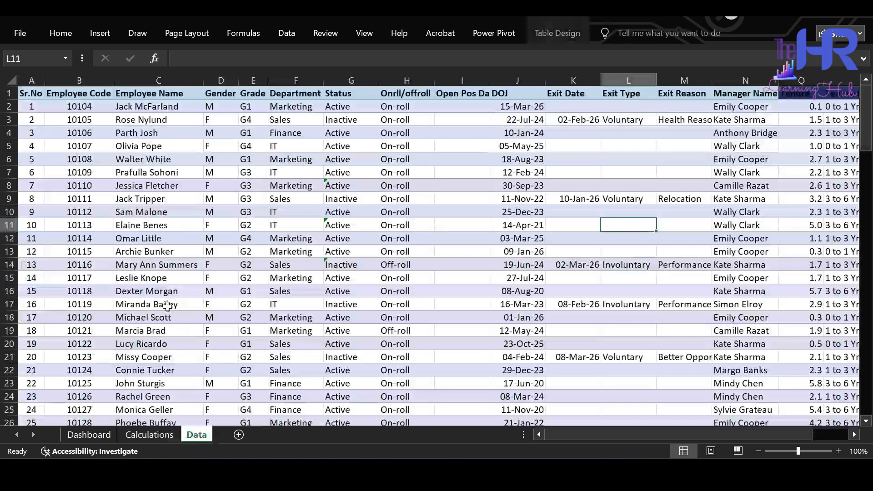
left_click(139, 277)
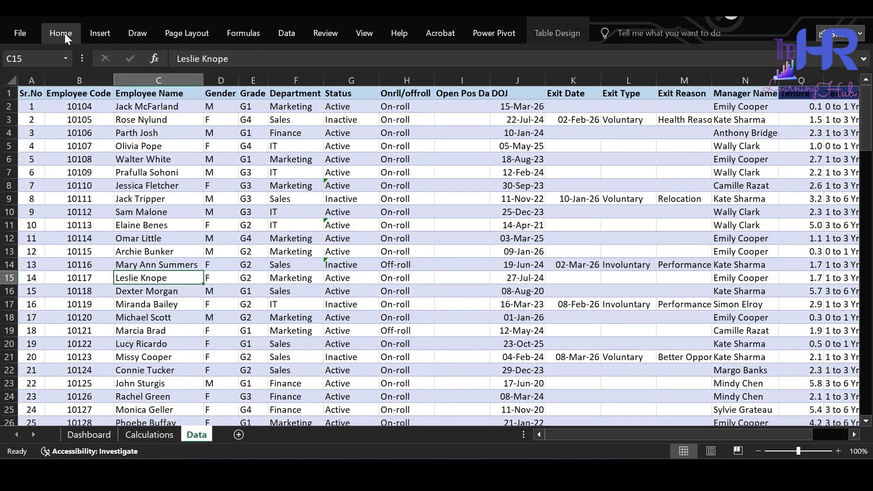
left_click(98, 33)
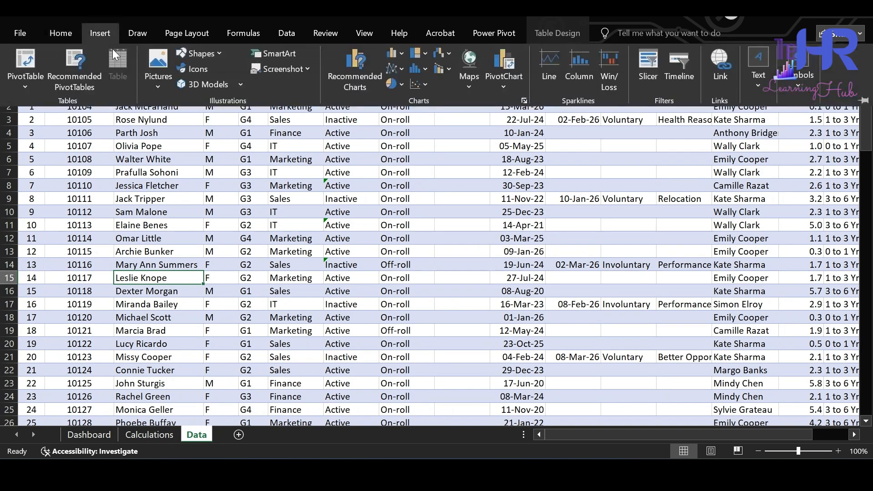
left_click(25, 62)
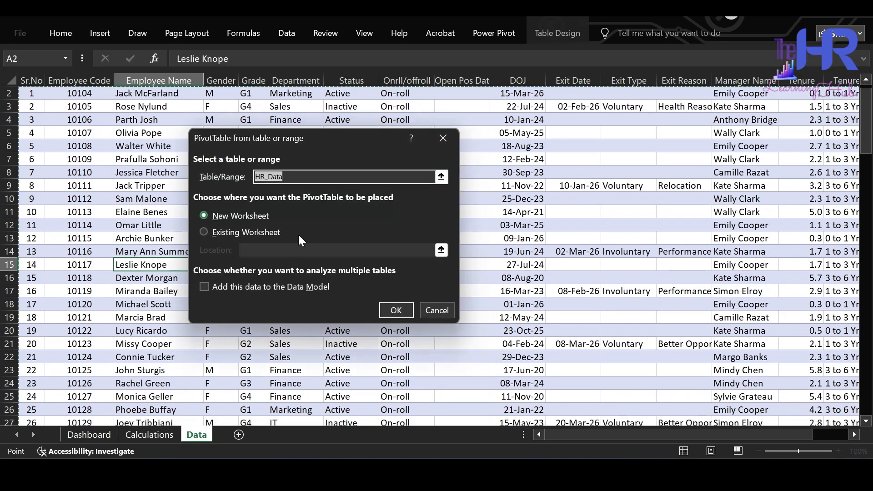
left_click(253, 233)
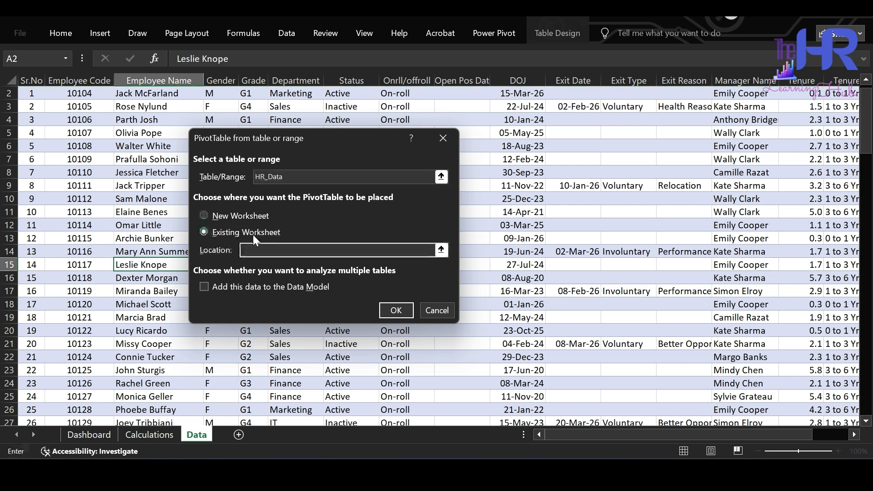
left_click(204, 287)
left_click(266, 251)
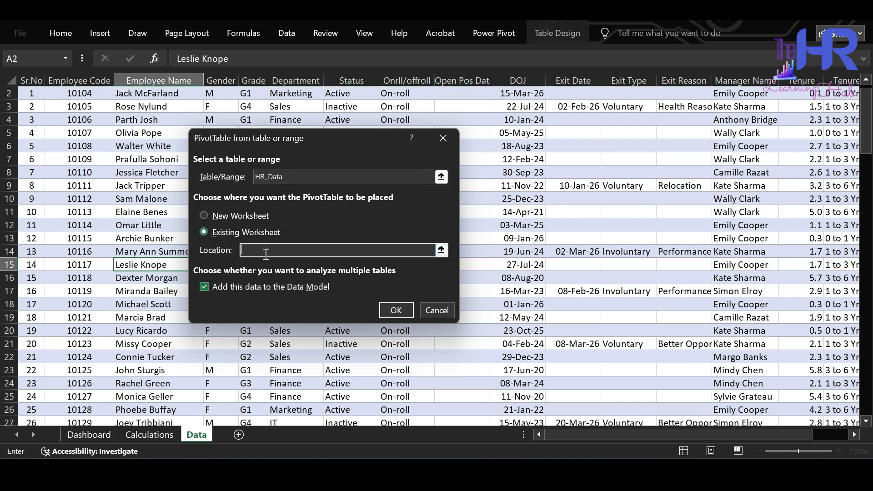
left_click(155, 437)
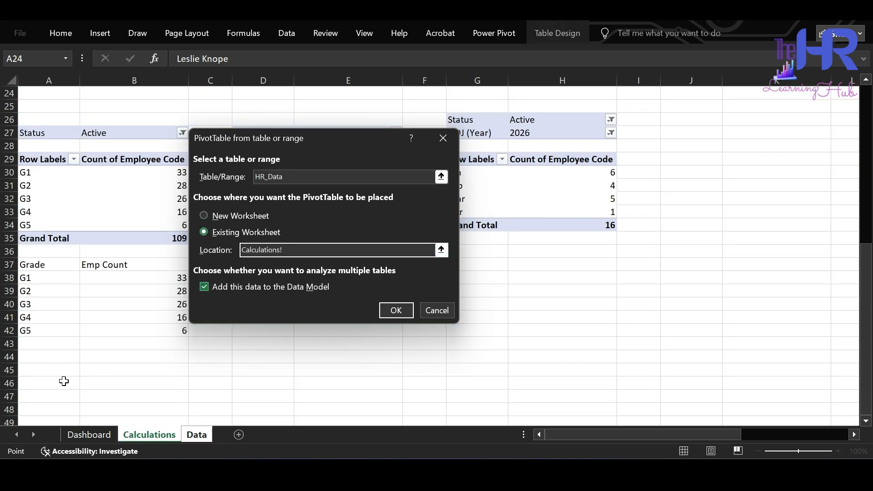
scroll(63, 382, "down", 1)
left_click(44, 371)
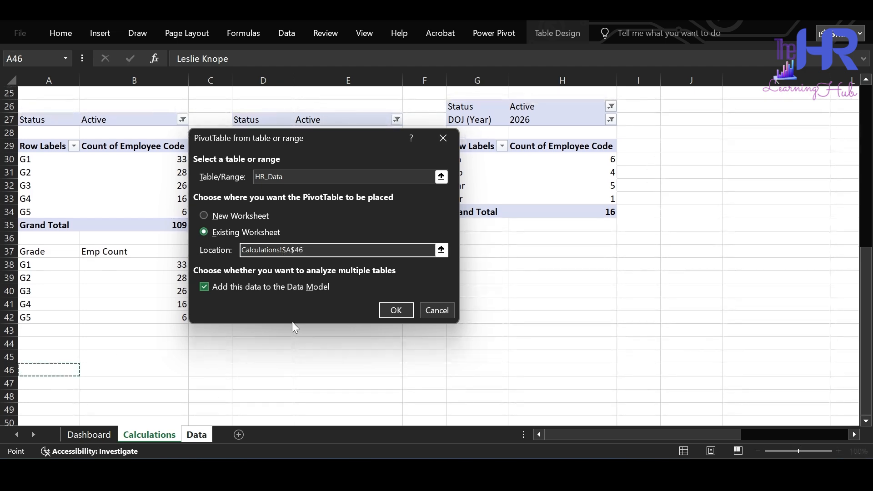
left_click(395, 311)
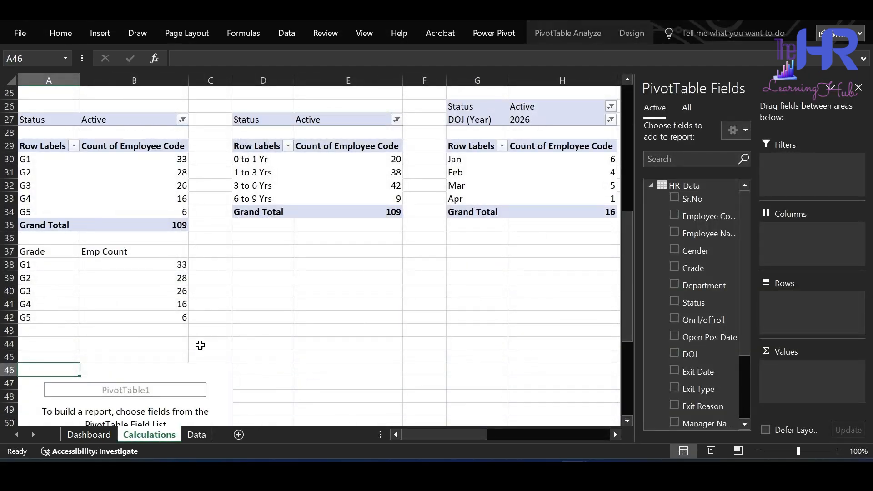
- Add the Calendar table's Date Hierarchy to the rows of the new PivotTable
scroll(200, 345, "down", 5)
left_click(147, 305)
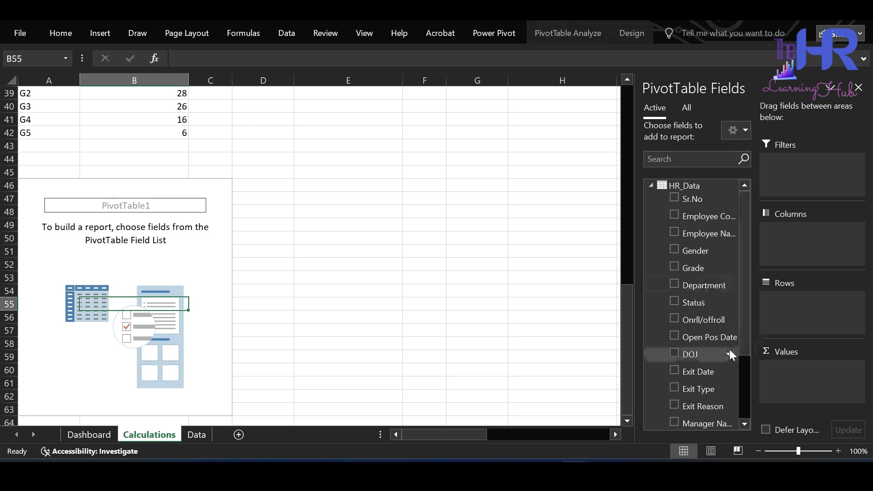
left_click(690, 107)
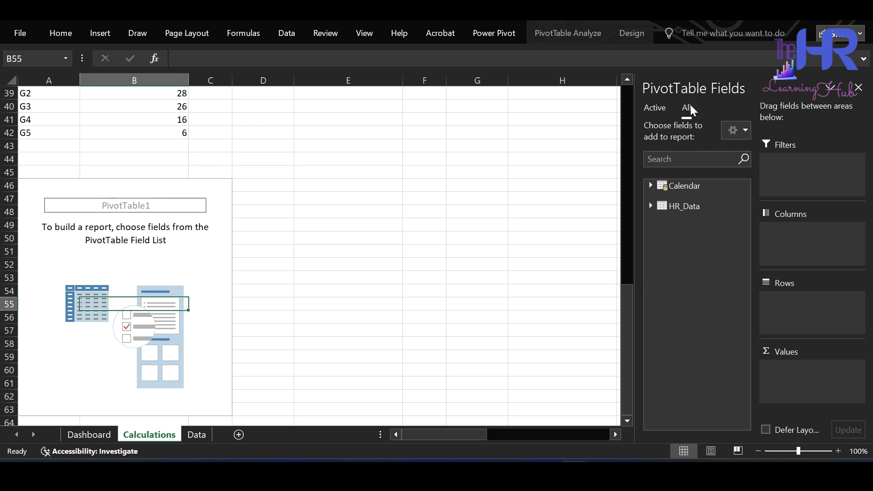
left_click(650, 185)
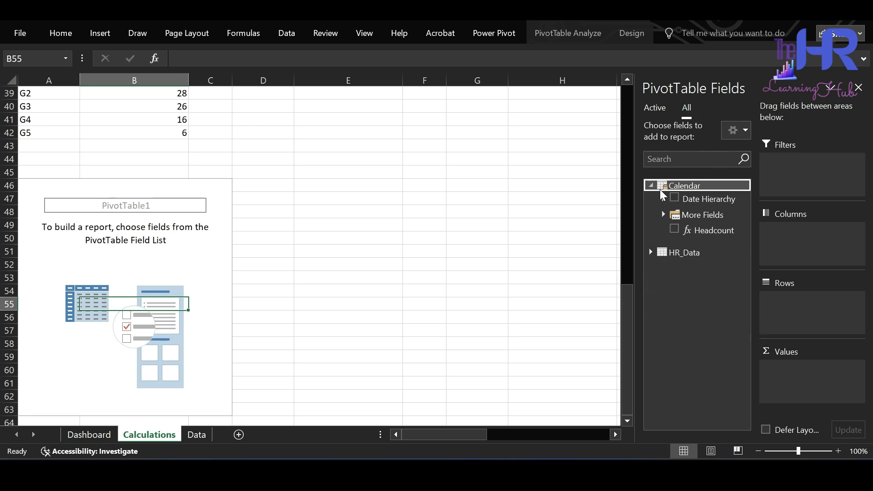
left_click_drag(705, 199, 775, 309)
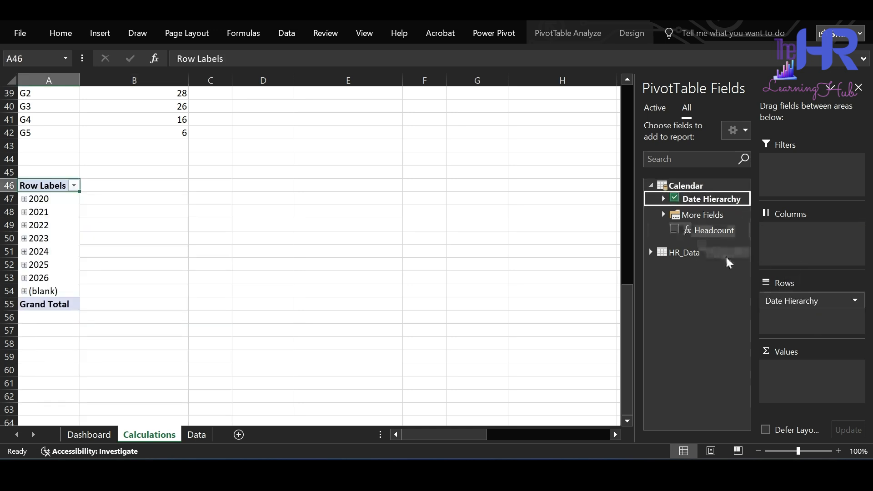
- Add the Calendar table's Year field as a report filter set to 2026, and expand the 2026 row into its months
left_click(663, 215)
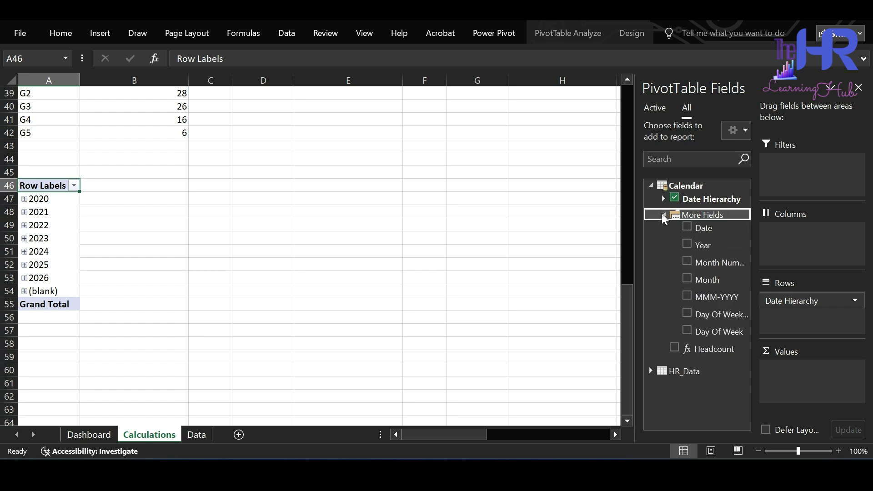
left_click_drag(712, 245, 802, 180)
left_click(100, 159)
scroll(36, 244, "down", 1)
left_click(33, 269)
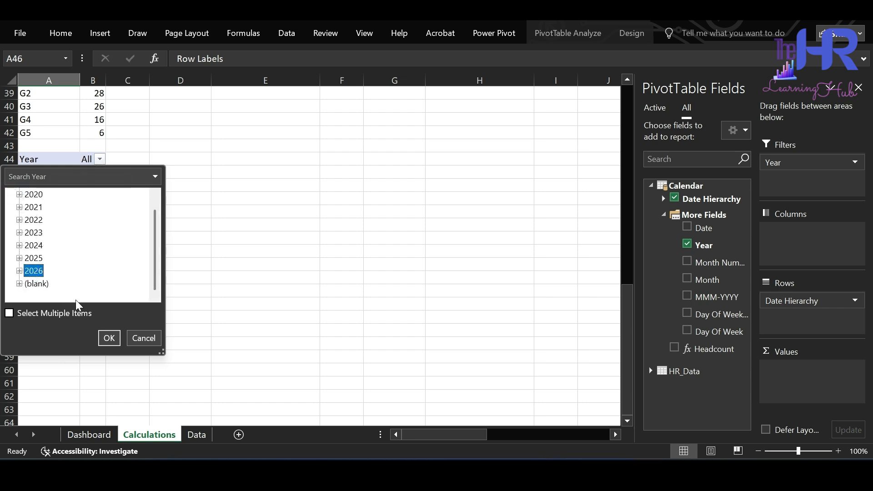
left_click(109, 338)
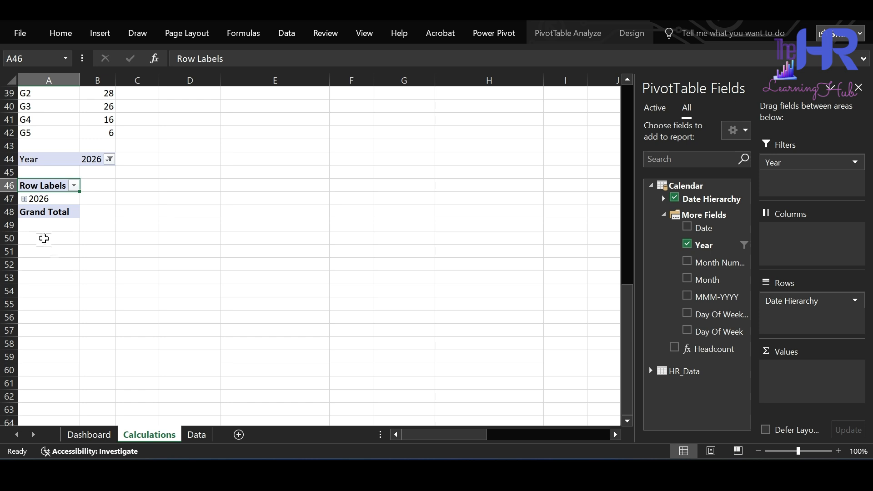
left_click(24, 199)
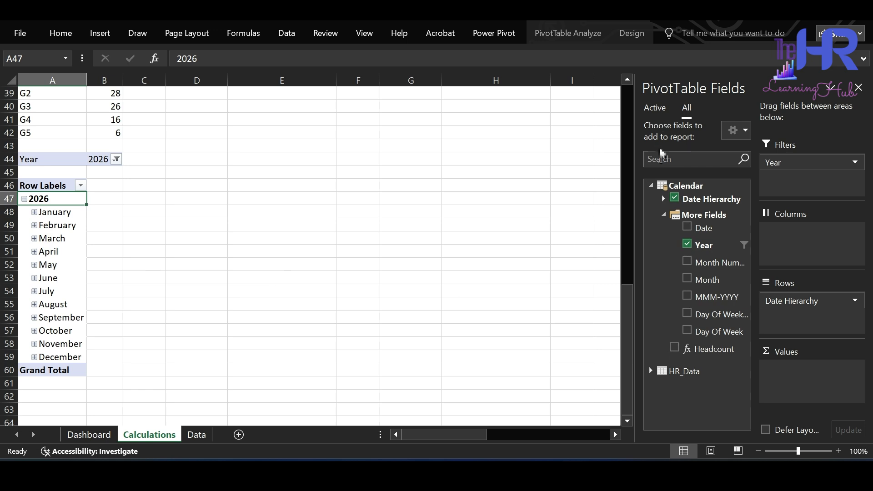
left_click(655, 109)
scroll(692, 317, "down", 3)
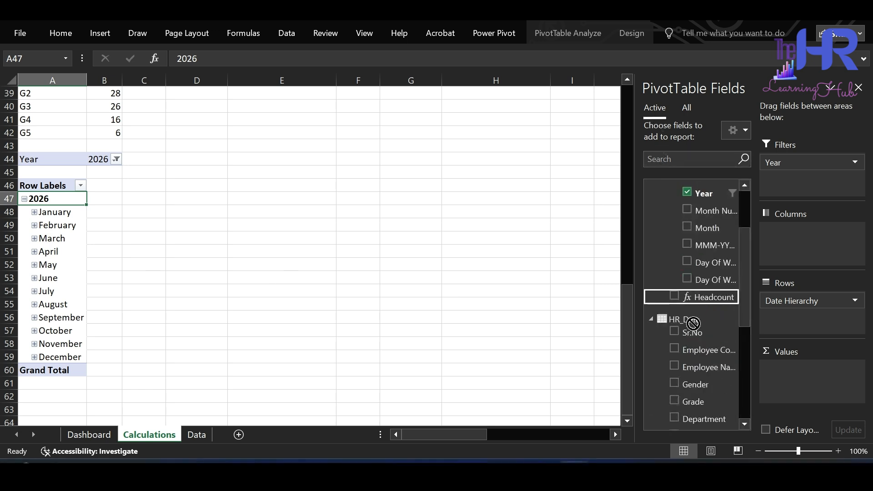
scroll(686, 293, "up", 3)
scroll(686, 293, "down", 2)
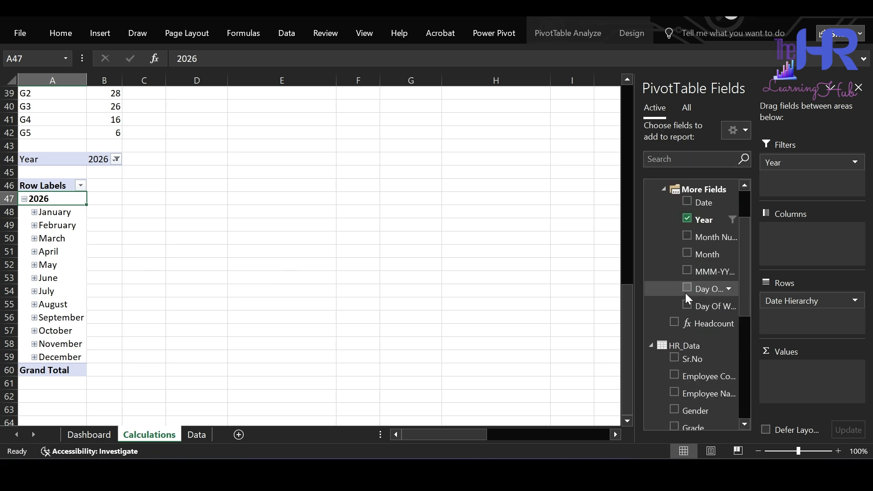
- Edit the Headcount measure so that it is assigned to the HR_Data table instead of Calendar
left_click(494, 36)
left_click(70, 82)
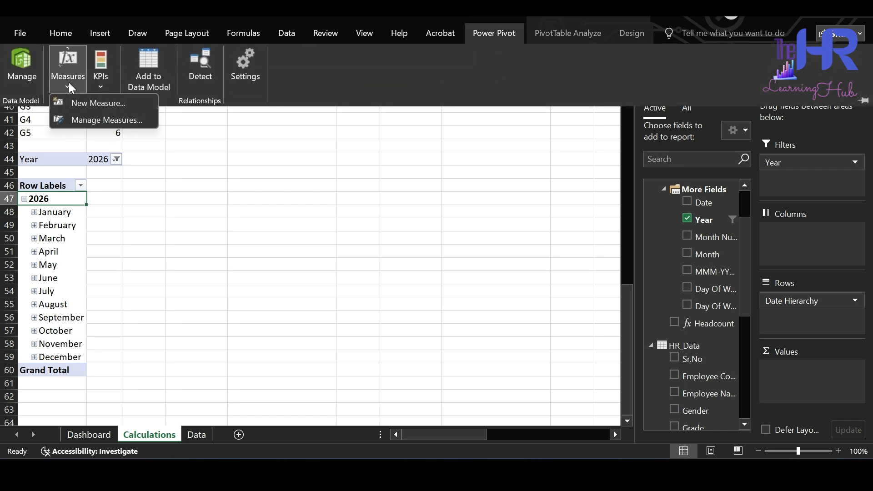
left_click(96, 120)
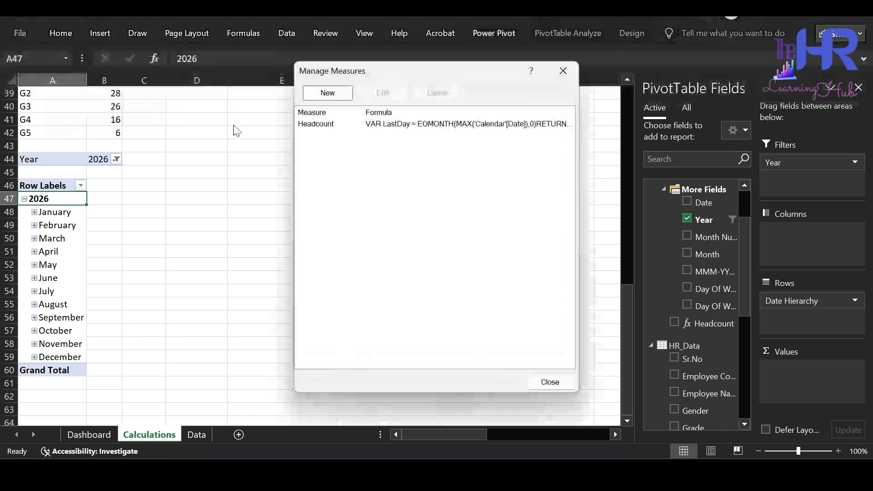
left_click(320, 132)
left_click(381, 93)
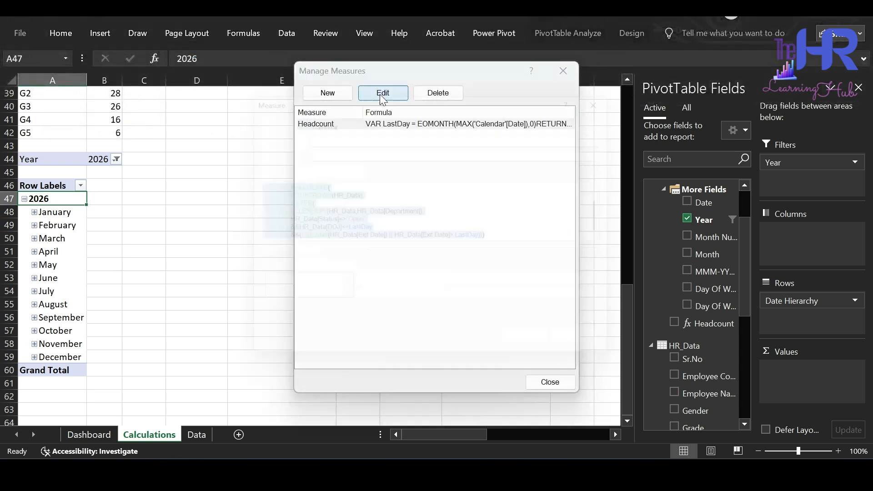
double_click(344, 114)
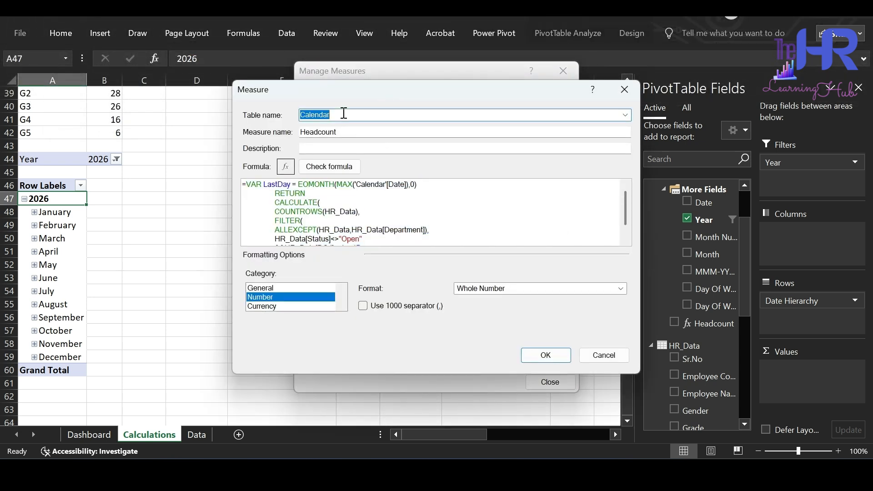
type("HR_Data")
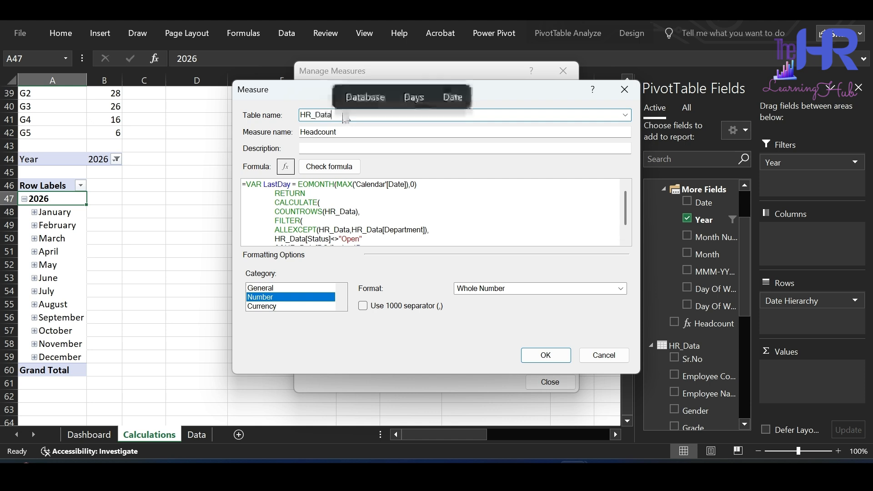
left_click(542, 355)
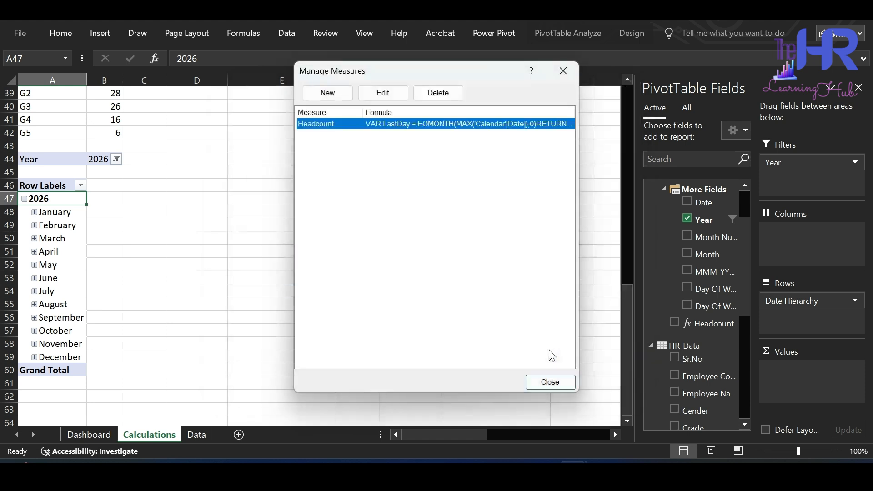
left_click(549, 383)
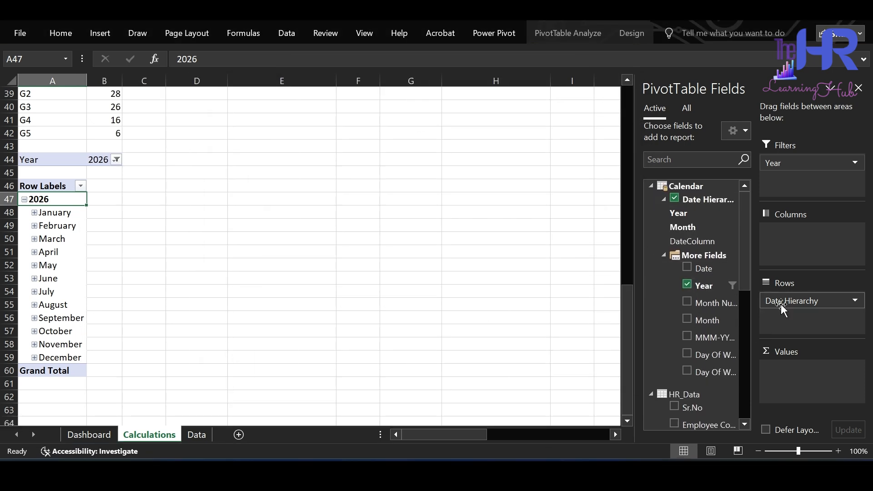
- Add the Headcount measure from the HR_Data table to the PivotTable's values
scroll(689, 376, "down", 10)
scroll(707, 330, "up", 3)
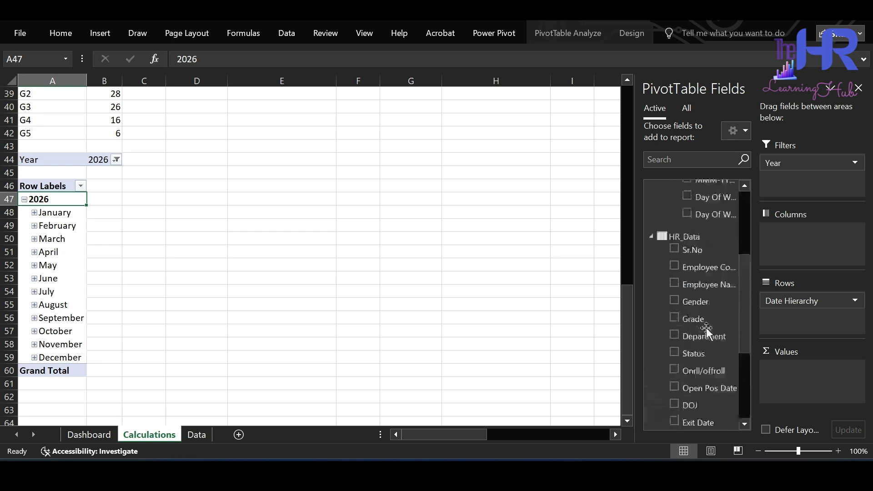
scroll(707, 330, "down", 3)
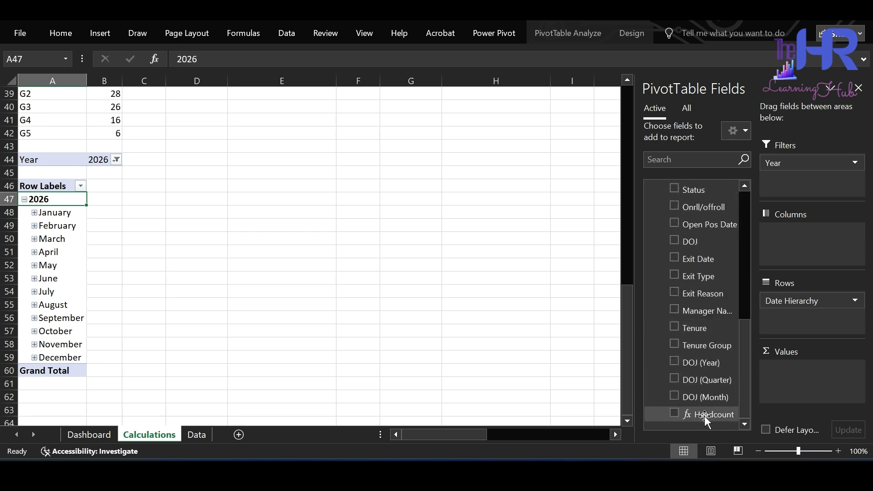
left_click_drag(705, 417, 801, 377)
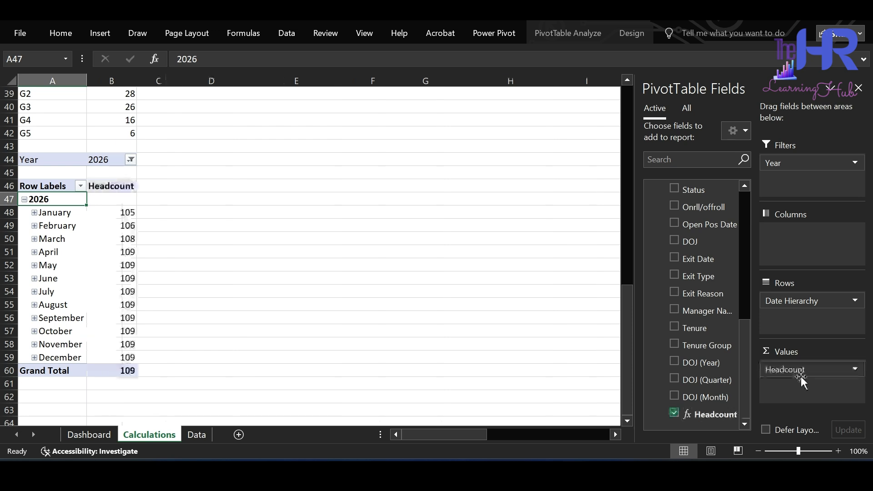
scroll(18, 248, "down", 1)
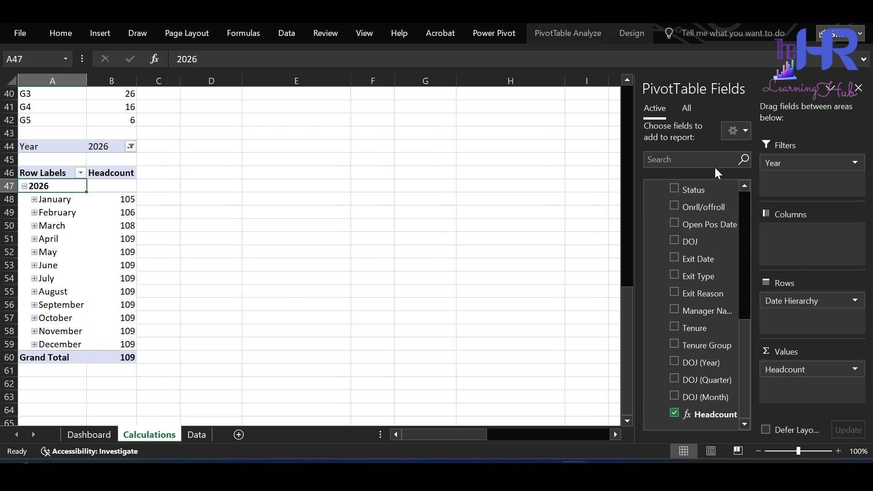
- Add the Calendar table's Month field as a report filter and limit it to January, February, March and April
left_click(689, 108)
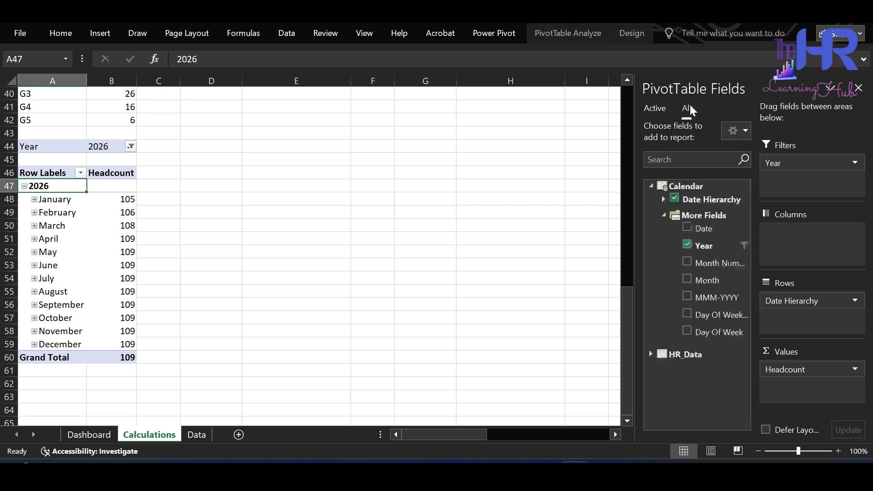
left_click_drag(706, 283, 802, 200)
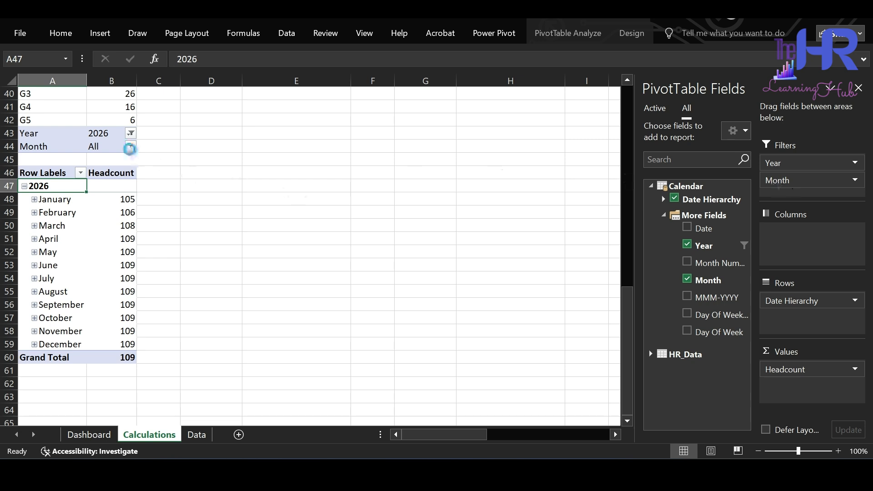
left_click(130, 146)
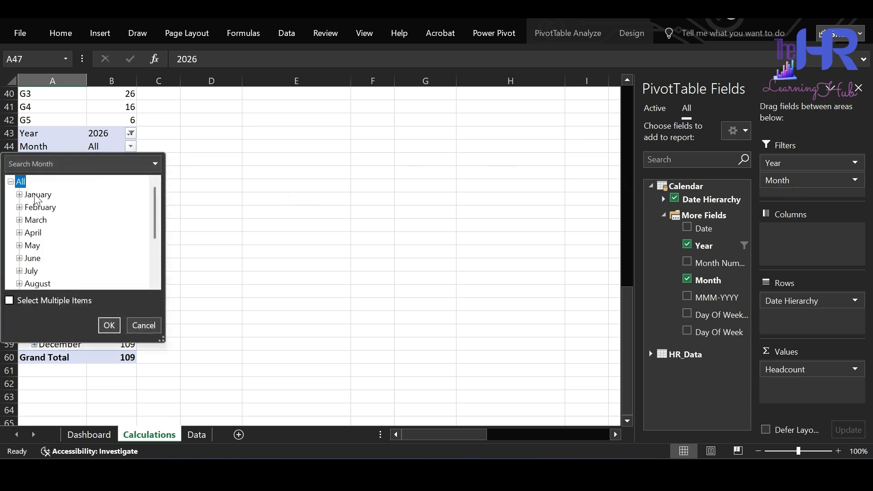
left_click(17, 302)
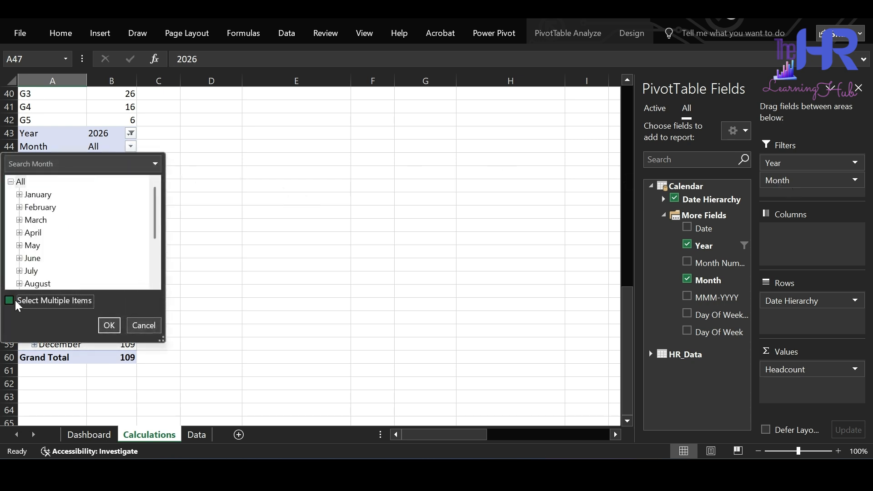
left_click(21, 182)
left_click(29, 196)
key("Down")
key("space")
key("Down")
key("space")
key("Down")
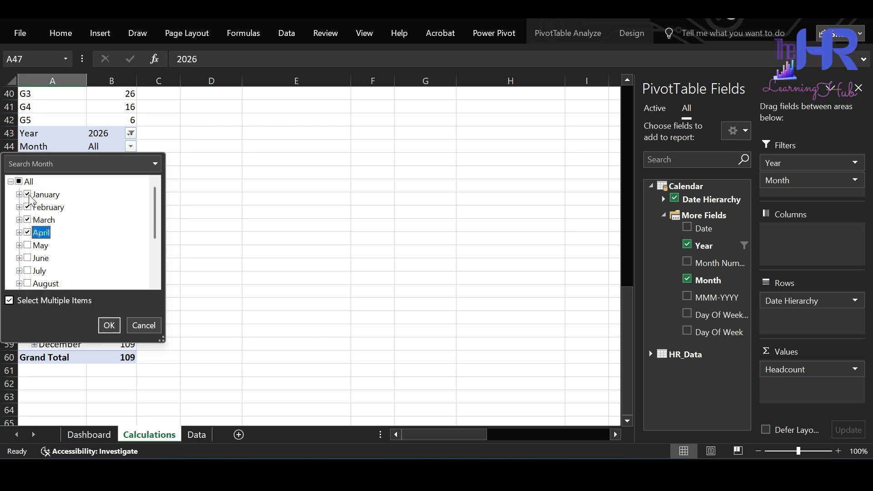
left_click(110, 325)
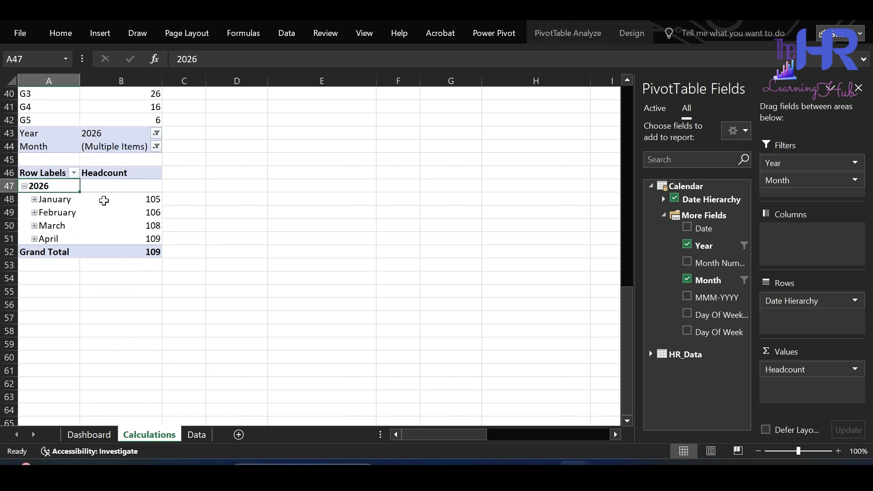
- Add Employee Code from HR_Data to the PivotTable's values and summarize it by Count
left_click(124, 225)
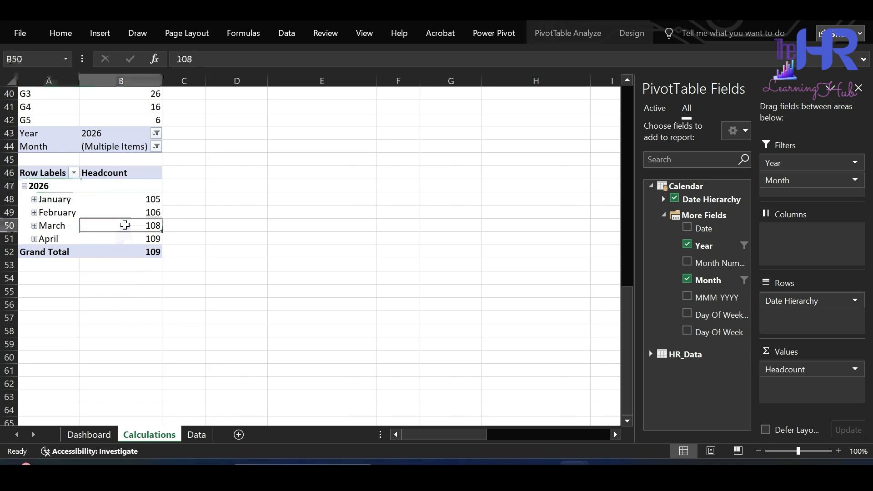
left_click(661, 110)
scroll(679, 253, "up", 5)
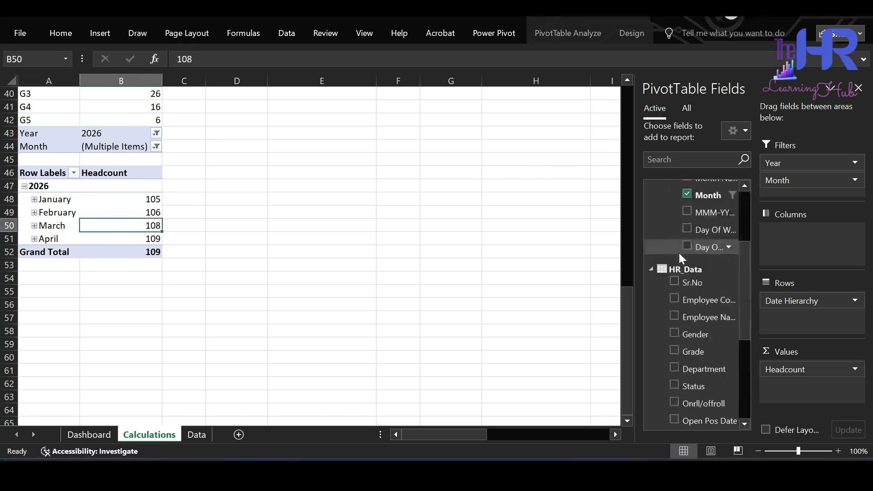
left_click_drag(689, 301, 799, 388)
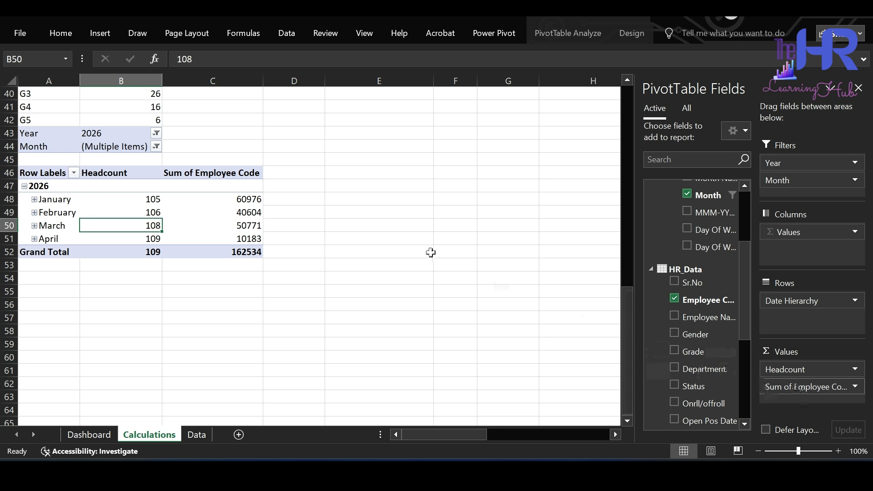
right_click(209, 210)
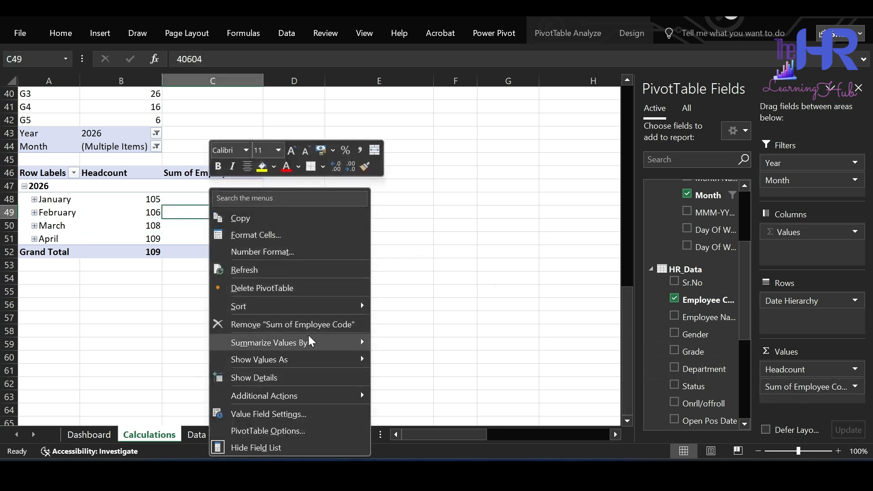
mouse_move(304, 342)
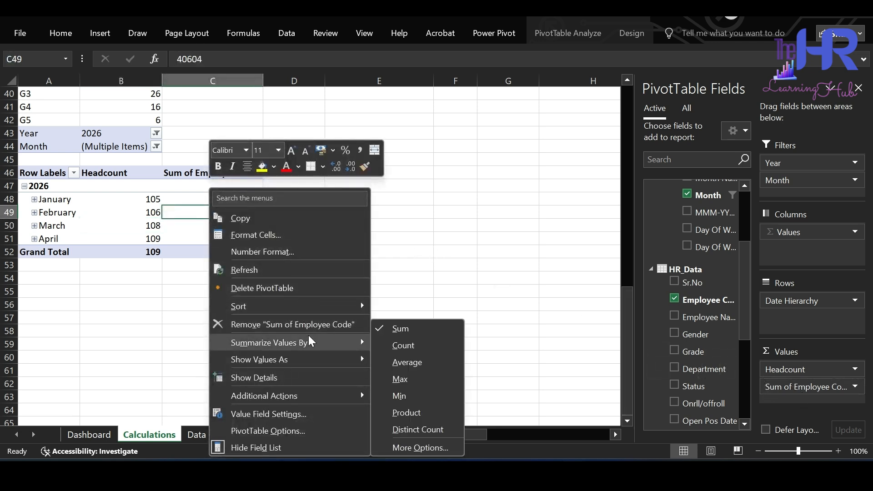
left_click(400, 348)
left_click_drag(229, 198, 238, 238)
mouse_move(238, 238)
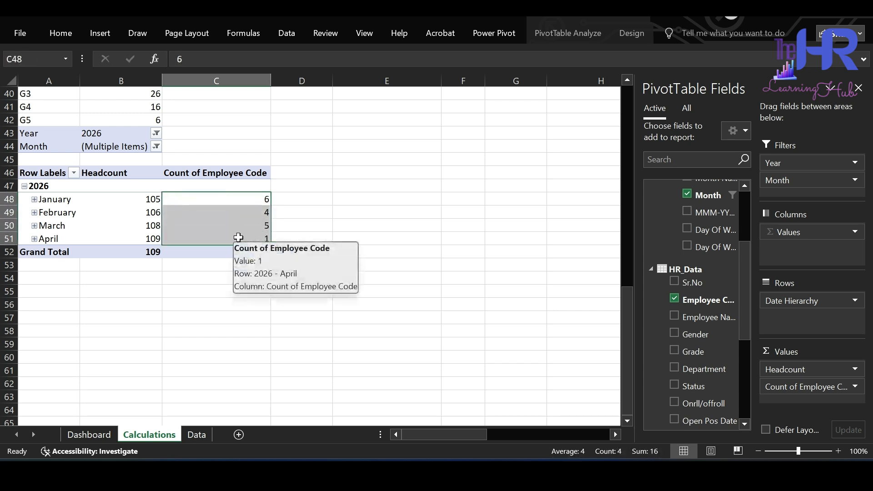
left_click(306, 237)
- Rename the Count of Employee Code column header in cell C46 to New Hires
left_click(214, 173)
left_click(170, 55)
type("New Hires")
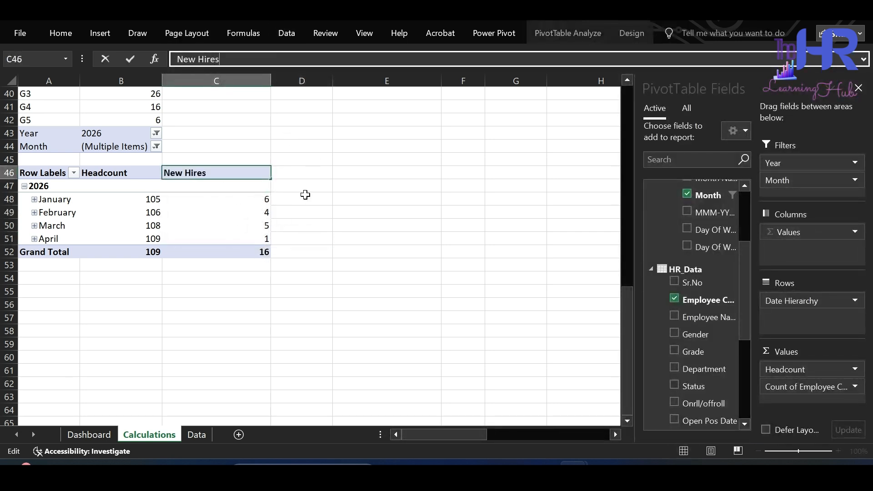
key("Return")
mouse_move(226, 214)
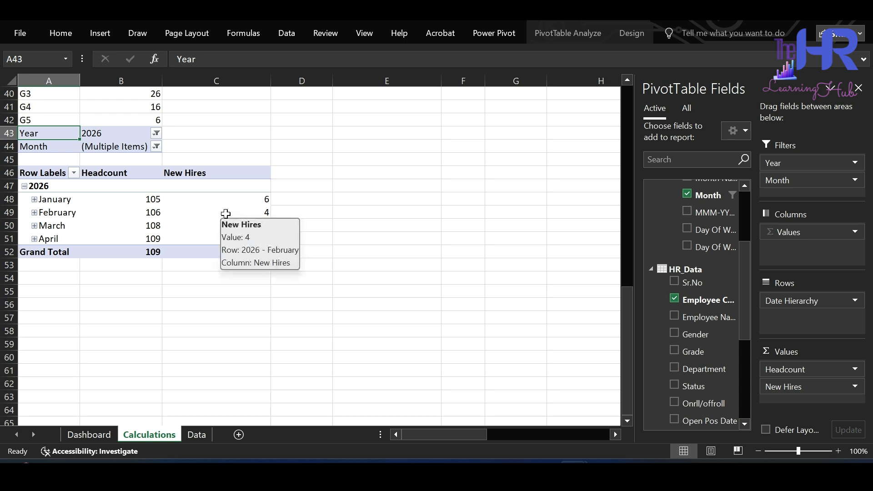
- Create a new Data Model measure named Exits in the Calendar table
left_click(500, 37)
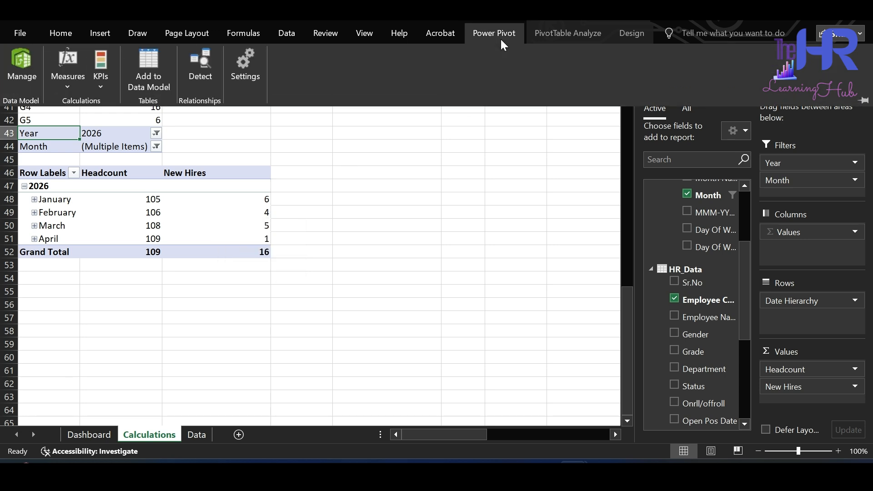
left_click(64, 75)
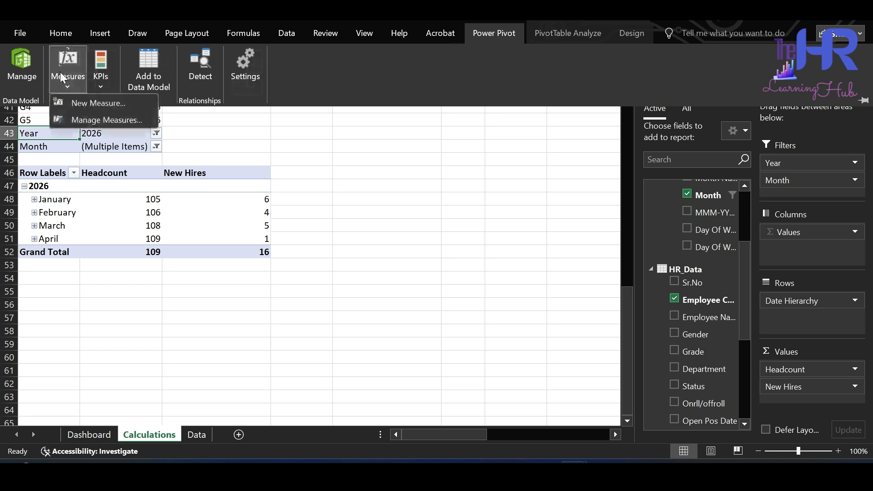
left_click(94, 102)
type("Exits")
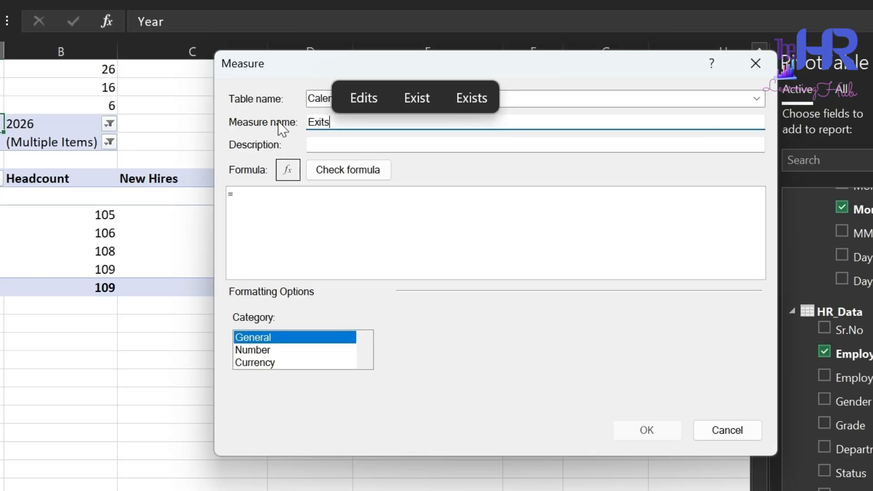
- Begin the Exits formula with the variable LastDay = EOMONTH(MAX('Calendar'[Date]),0)
left_click(261, 203)
type("VAR LastDay ")
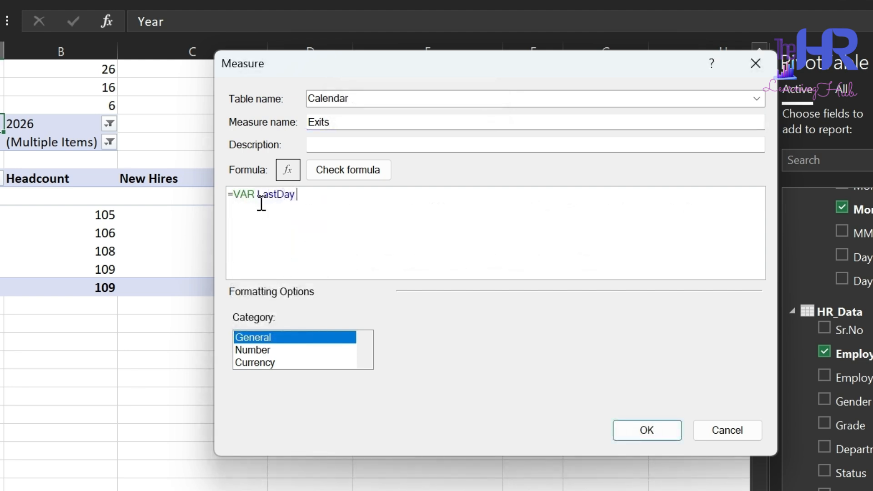
type("= EO")
key("Tab")
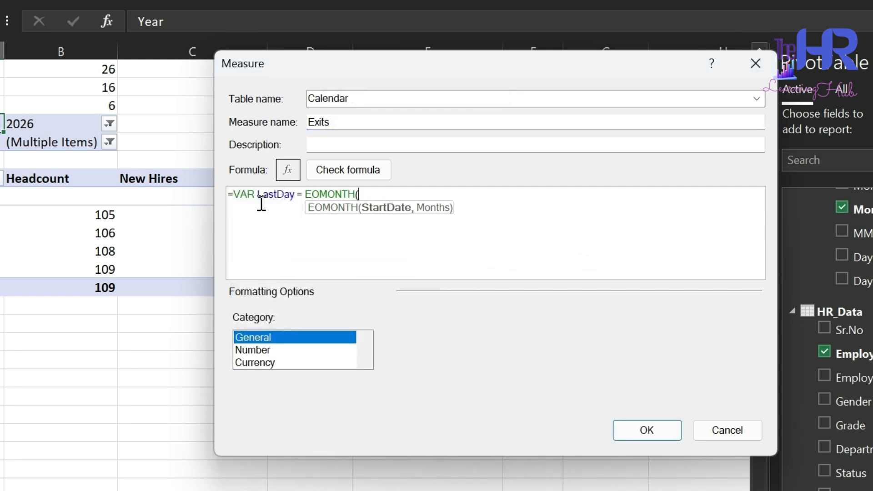
type("MAX(cale")
key("Down")
key("Down")
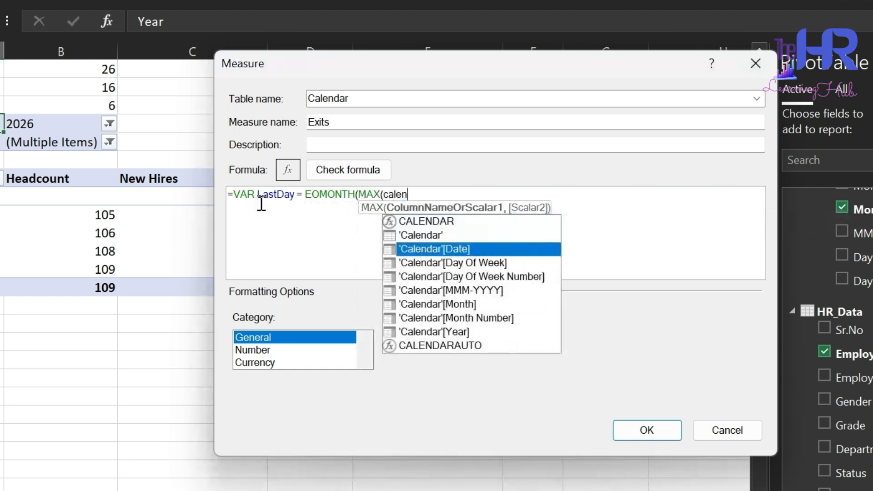
key("Tab")
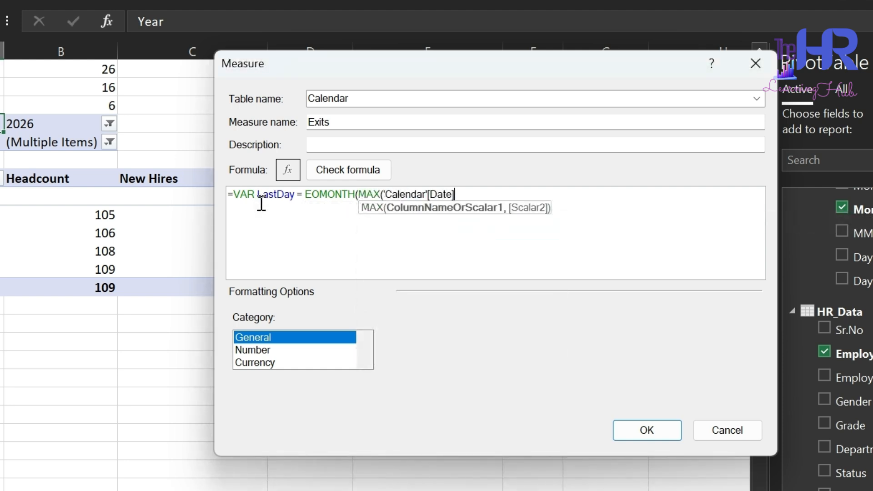
type("),0)")
key("Return")
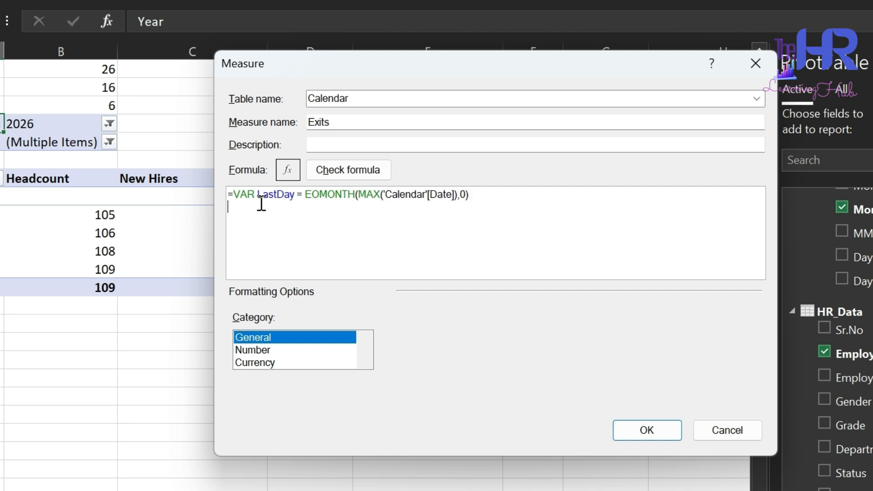
- Define a second variable in the formula, firstday = EOMONTH(MAX('Calendar'[Date]),-1)+1
type("VAR firstday = EOMONTH(MAX(calendar")
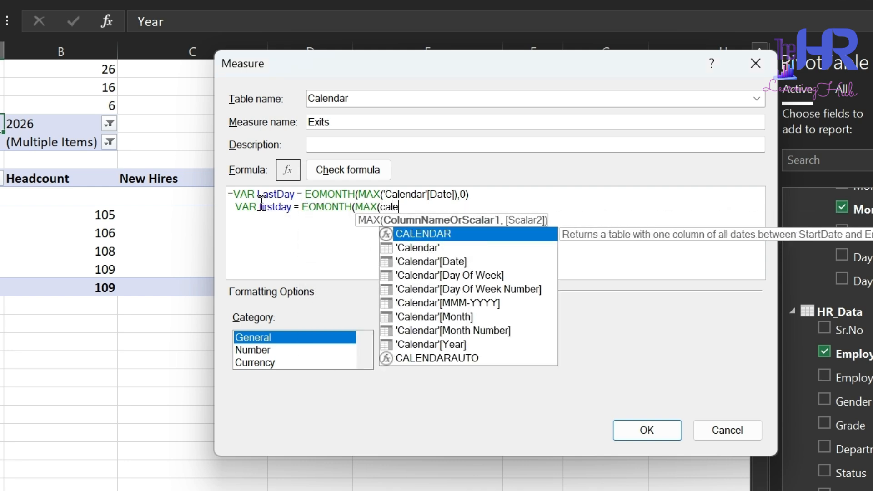
key("Down")
key("Down")
key("Tab")
type("),-1)+1")
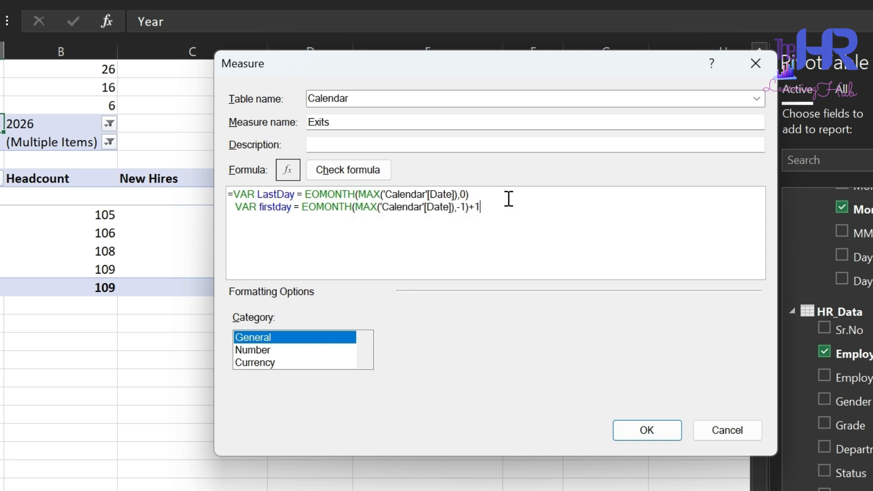
left_click_drag(457, 209, 300, 213)
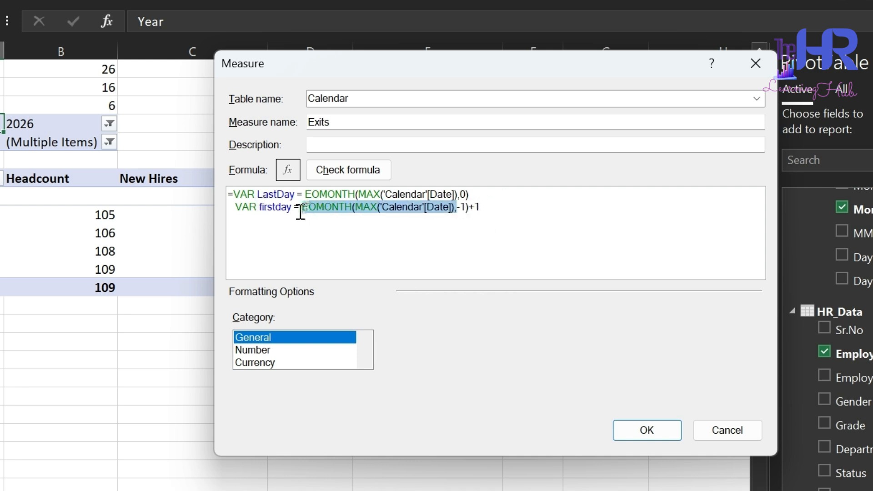
left_click_drag(470, 211, 460, 212)
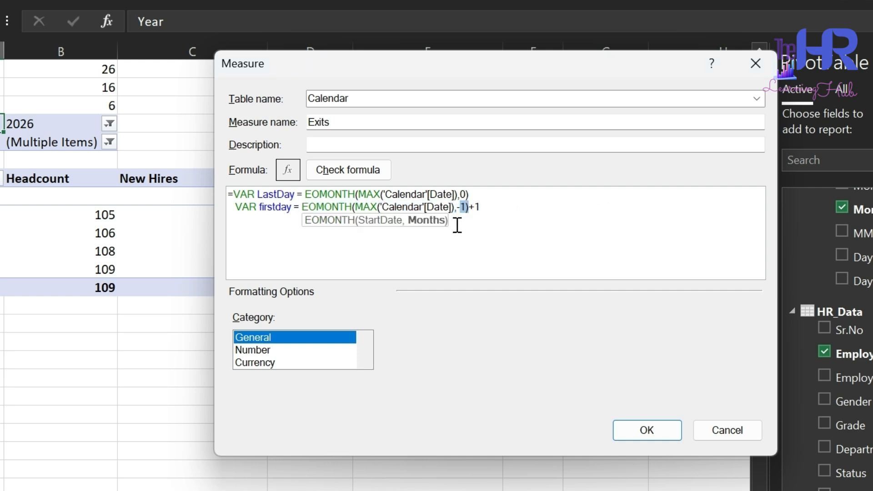
left_click_drag(503, 215, 474, 216)
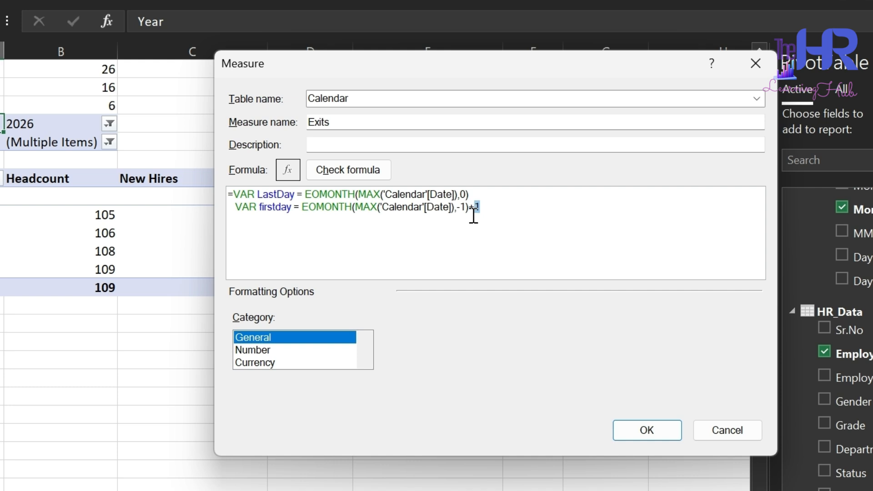
left_click_drag(453, 210, 300, 215)
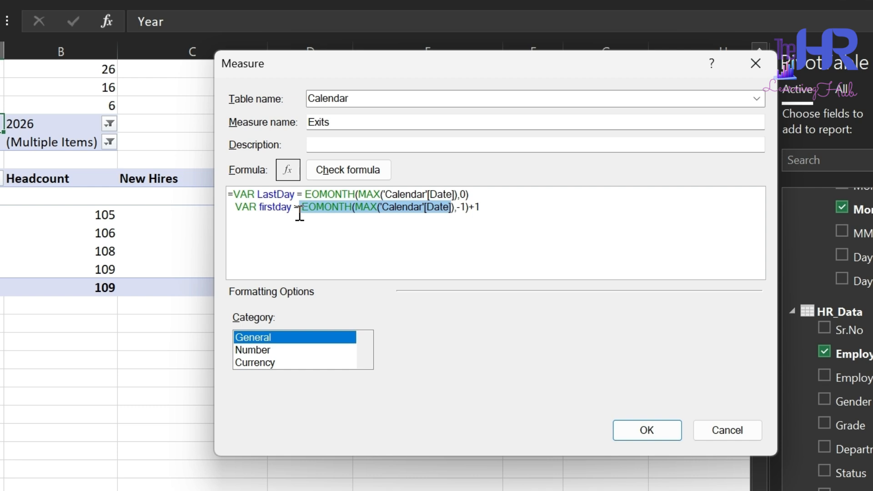
left_click_drag(468, 208, 299, 214)
- Add a RETURN expression on new lines that starts with CALCULATE( and COUNTROWS(HR_Data), as its first argument
left_click(496, 209)
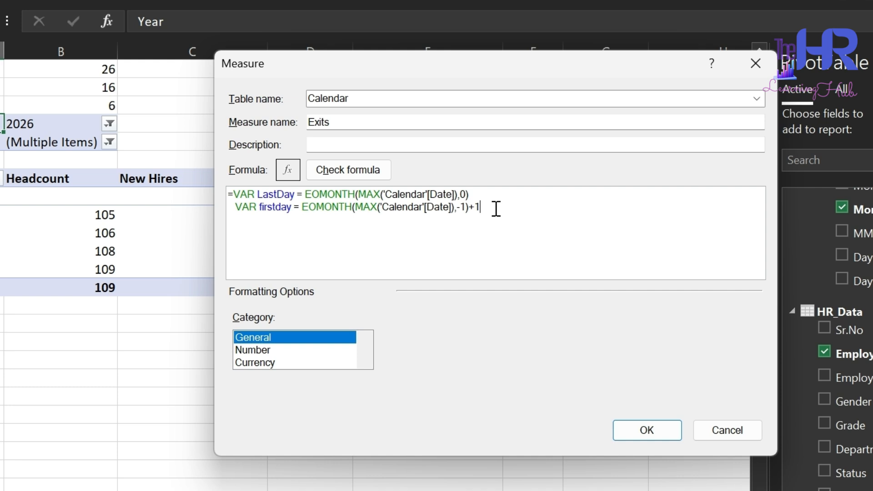
type("RETURN    ")
type("CALCULATE(")
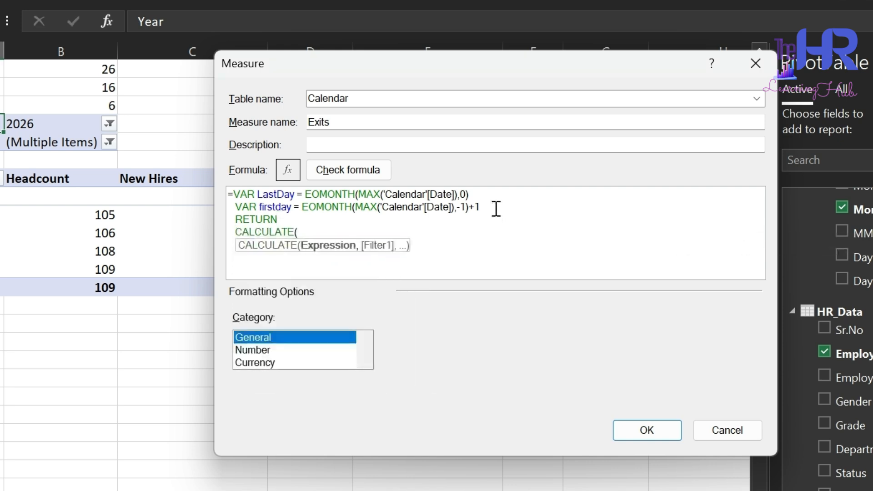
key("Return")
type("COUNT")
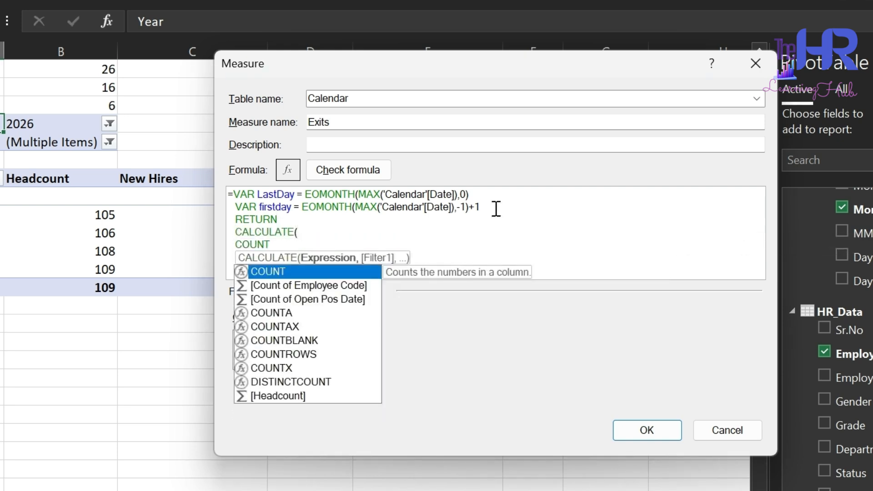
type("ROWS(HR_Data),")
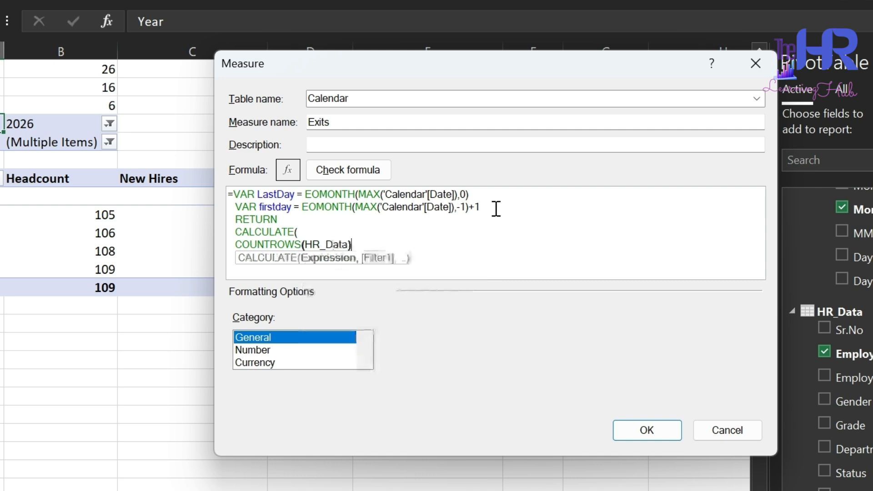
- Add a FILTER( argument whose table is ALLEXCEPT(HR_Data,HR_Data[Department])
key("Return")
type("Filter(")
key("Return")
type("ALLEXCEPT(H")
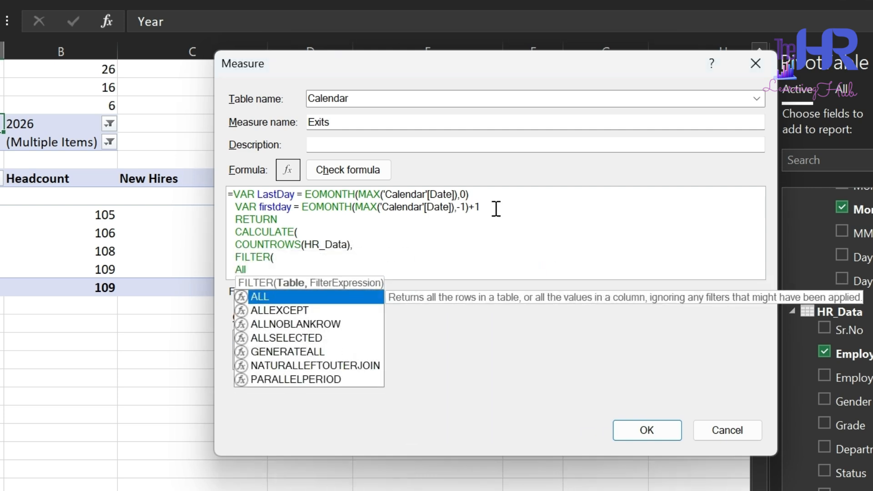
key("Tab")
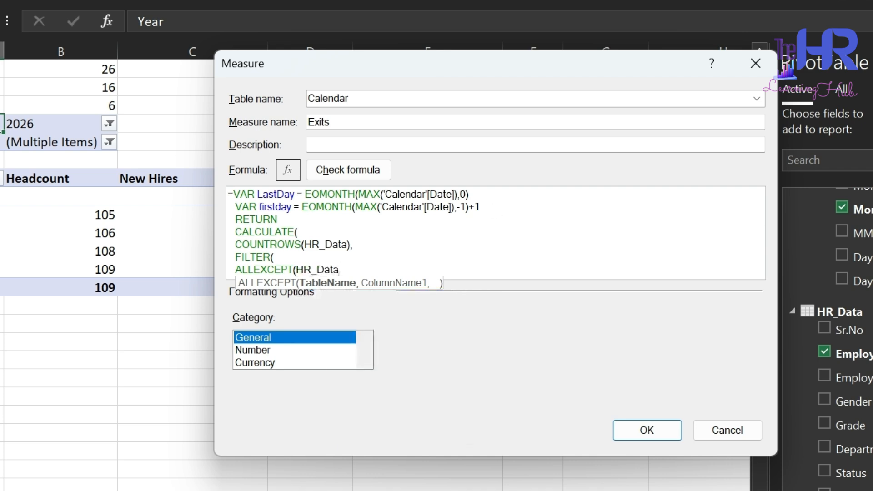
type(",HR")
key("Down")
key("Tab")
type(")")
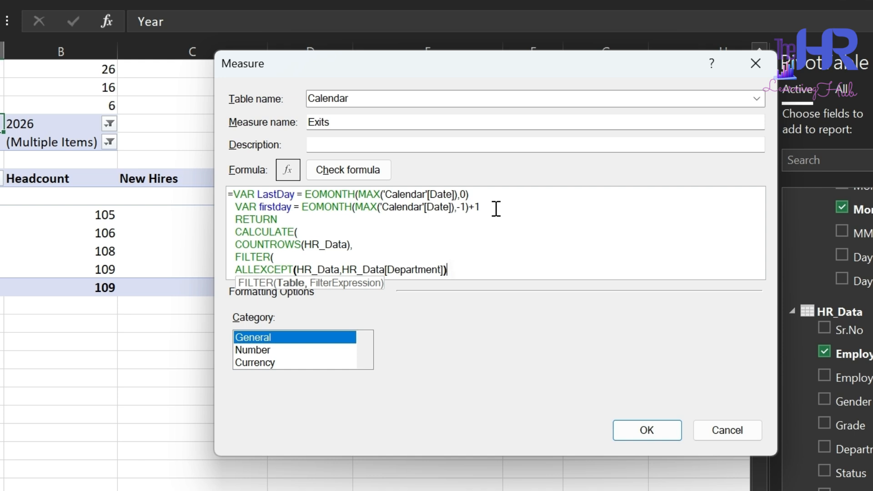
- Add the filter condition HR_Data[Status]="Inactive" on a new line after the ALLEXCEPT table
type(",")
key("Return")
type(",")
key("Return")
type("HR_DA")
key("Tab")
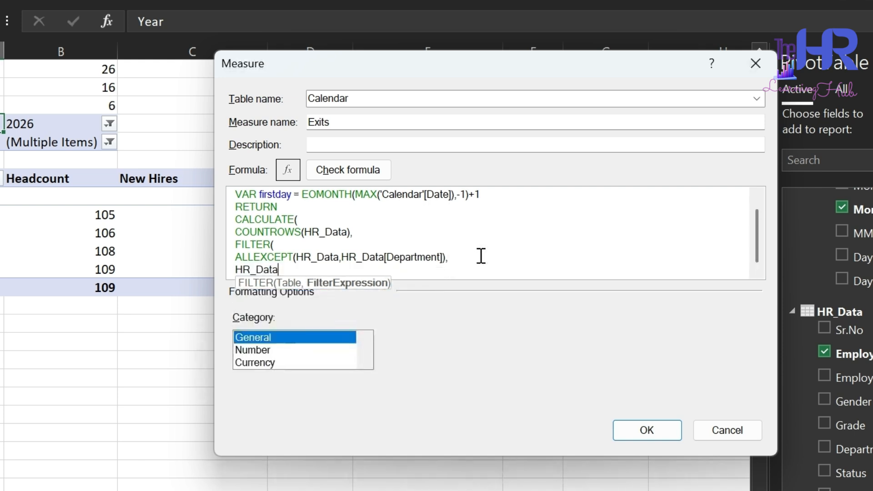
type("[")
key("Down")
key("Down")
key("Down")
key("Down")
key("Down")
key("Down")
key("Down")
key("Down")
key("Down")
key("Down")
key("Down")
key("Down")
key("Down")
key("Down")
key("Down")
key("Down")
key("Down")
key("Down")
key("Down")
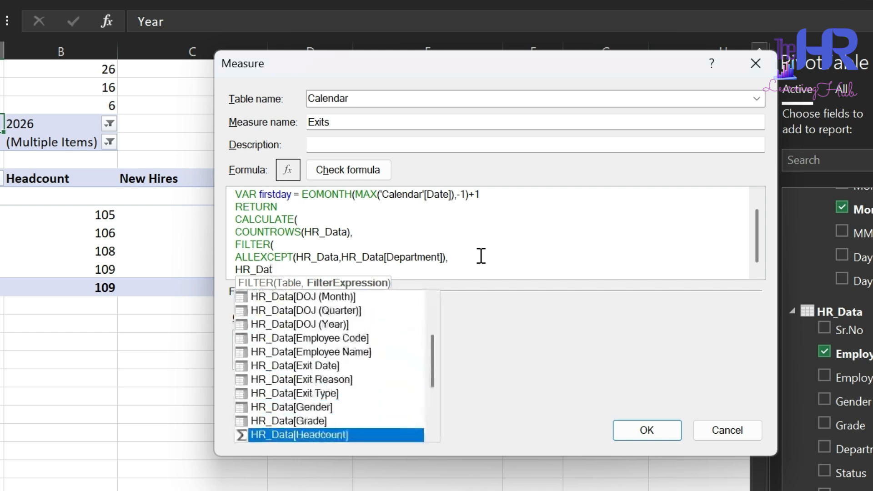
key("Tab")
type("=\"Inactive\"")
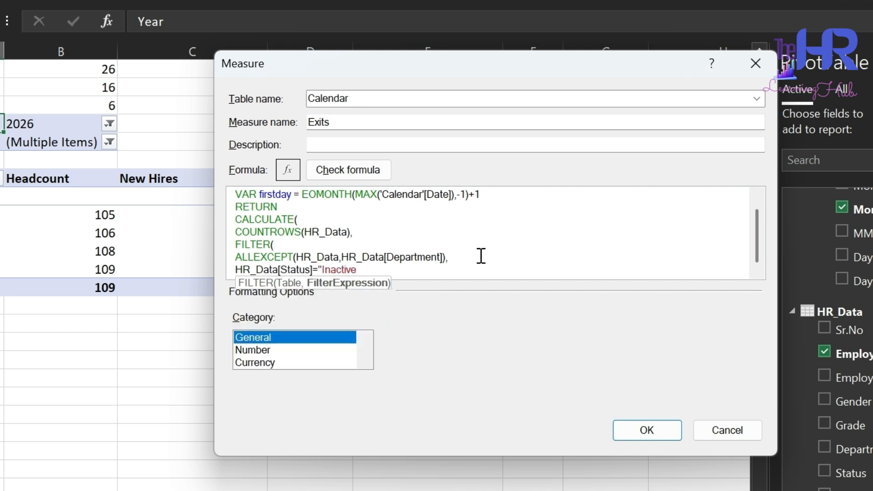
- Extend the filter with the condition && HR_Data[Exit Date]>= firstday on a new line
key("Return")
type("&& HR")
key("Down")
key("Down")
key("Down")
key("Down")
key("Down")
key("Down")
key("Down")
key("Down")
key("Down")
key("Down")
key("Down")
key("Down")
key("Down")
key("Up")
key("Up")
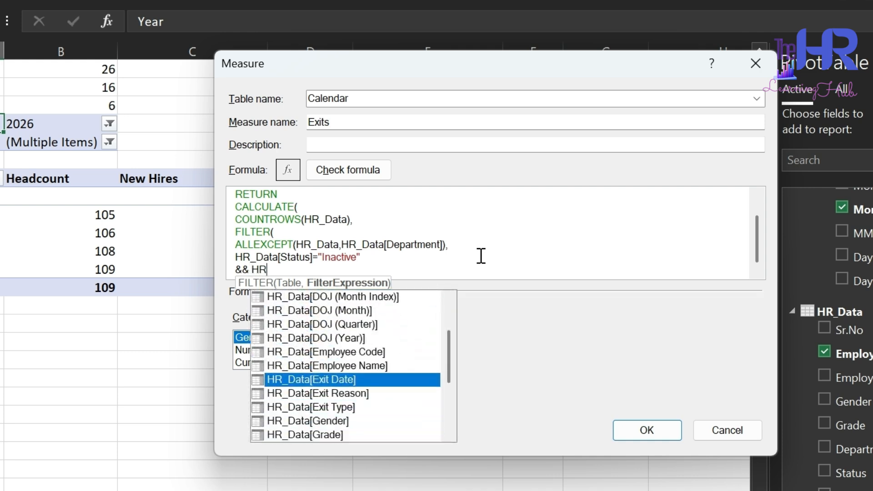
type(">=")
key("BackSpace")
key("BackSpace")
key("Down")
key("Down")
key("Down")
key("Down")
key("Down")
key("Down")
key("Down")
key("Down")
key("Down")
key("Down")
key("Down")
key("Tab")
type(">= fir")
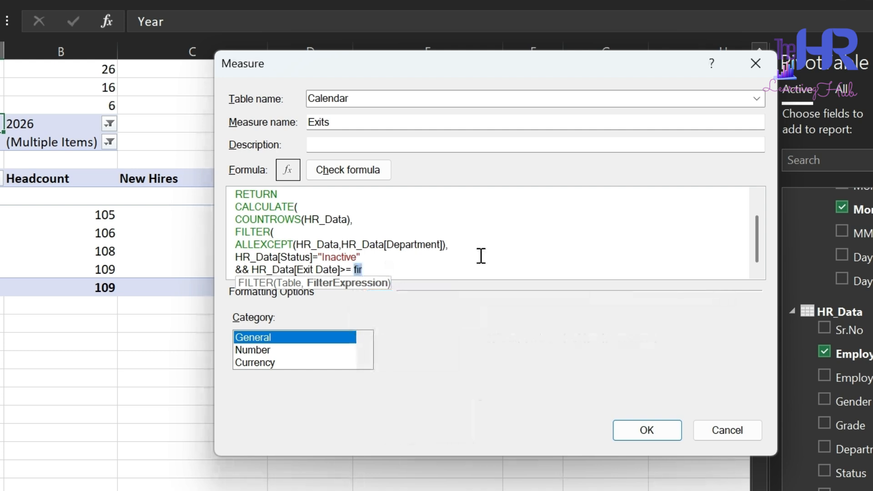
type("stday")
- Add the condition &&HR_Data[Exit Date]<=LastDay and finish the formula with the closing parentheses )))
key("Return")
type("&&HR")
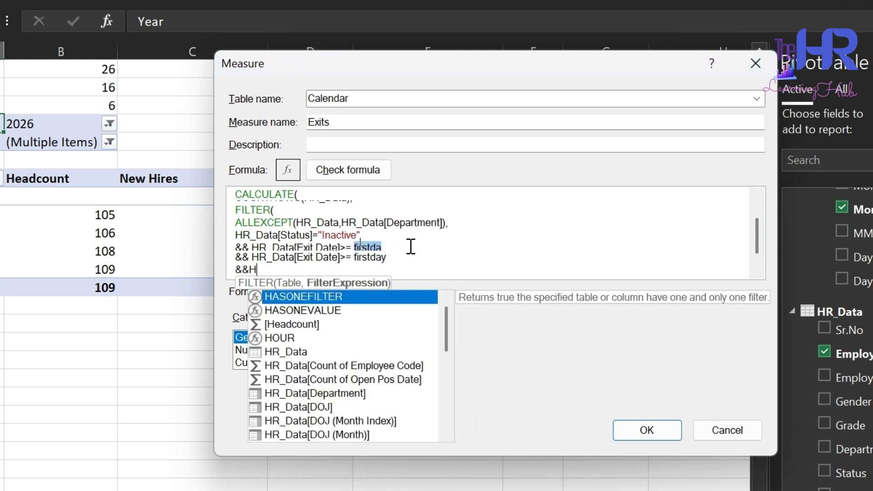
key("Down")
key("Down")
key("Down")
key("Down")
key("Down")
key("Down")
key("Down")
key("Down")
key("Down")
key("Down")
key("Down")
key("Tab")
type("<=last")
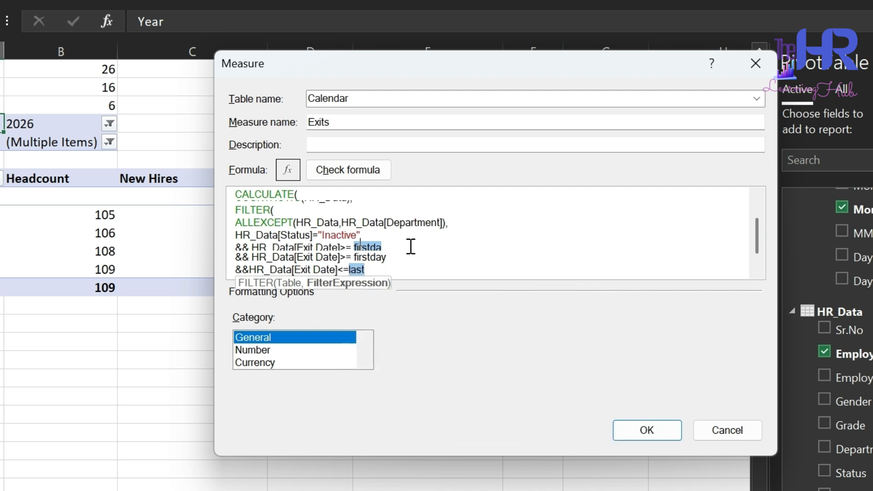
key("Tab")
key("Return")
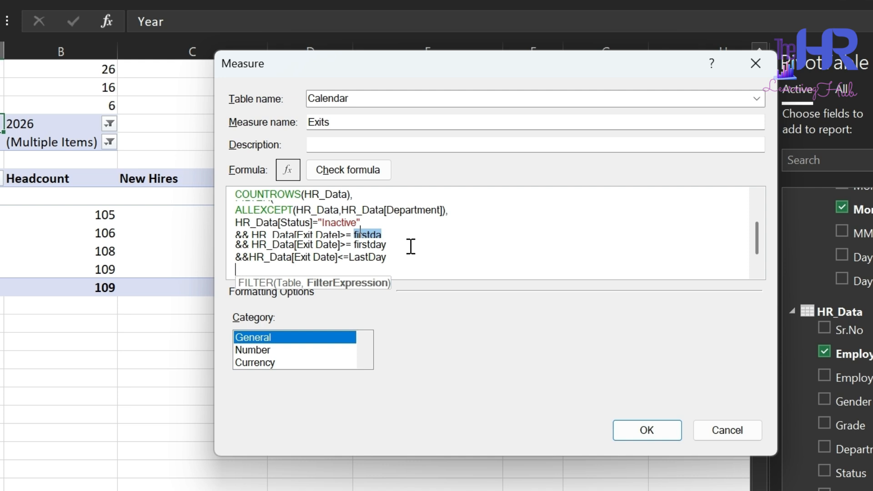
type(")))")
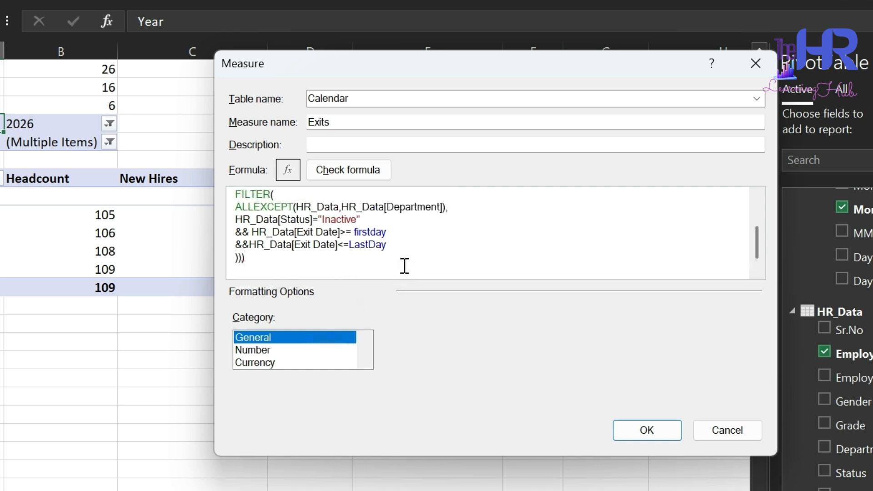
- Format the Exits measure as a Number in Whole Number format and save the measure
left_click(292, 350)
left_click(550, 340)
left_click(565, 365)
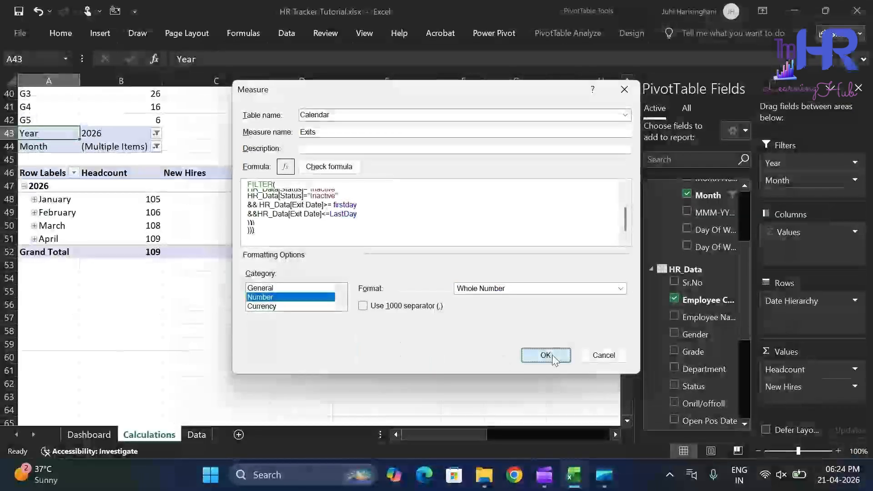
left_click(553, 359)
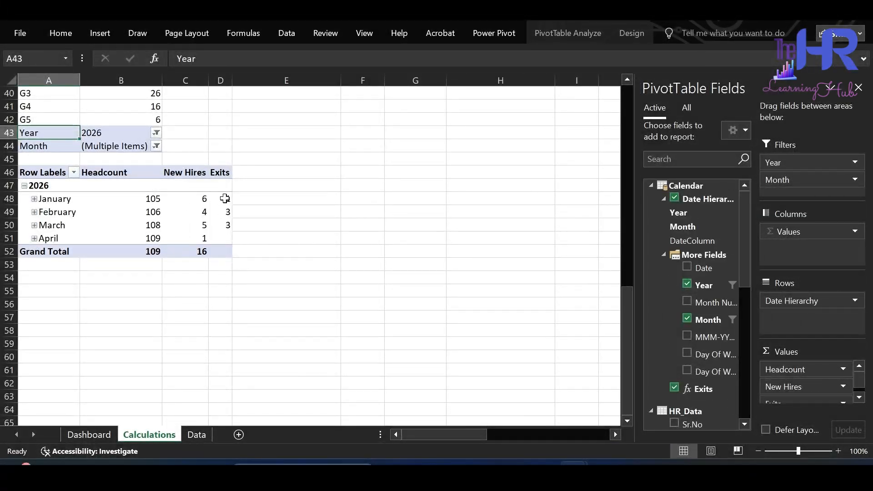
- Insert a clustered column PivotChart from the 2026 monthly PivotTable and place it beside the table
left_click(152, 213)
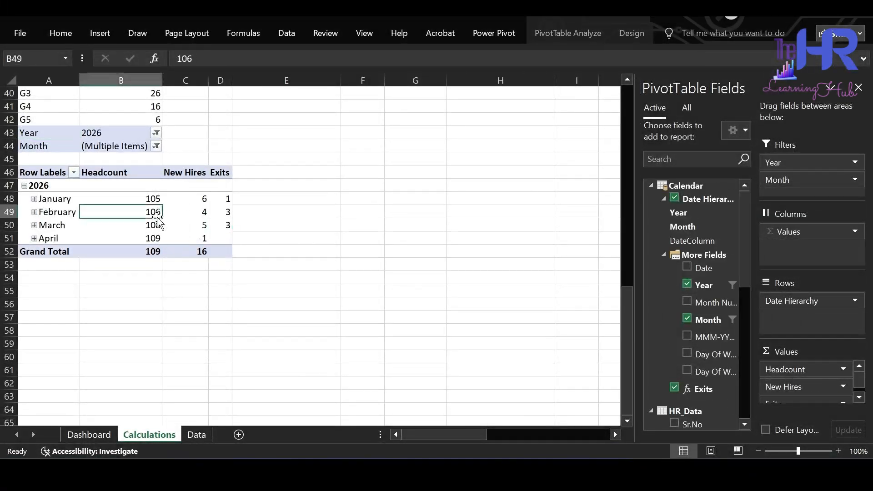
left_click(105, 34)
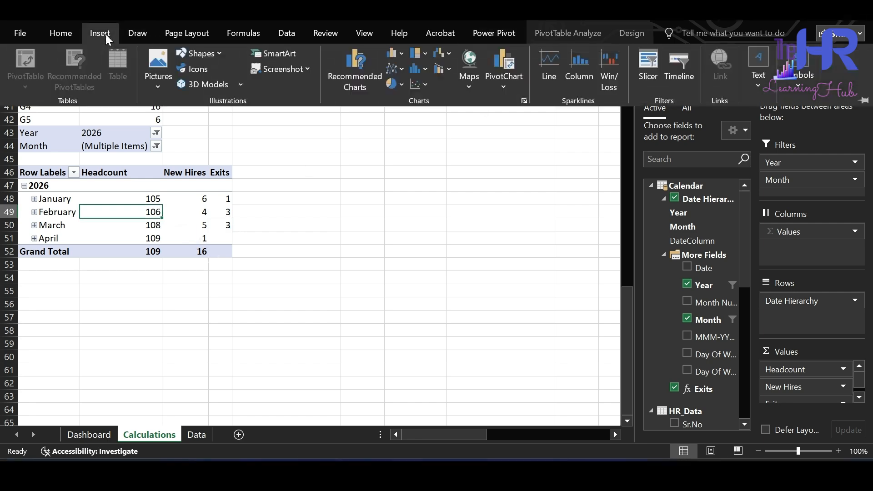
left_click(358, 81)
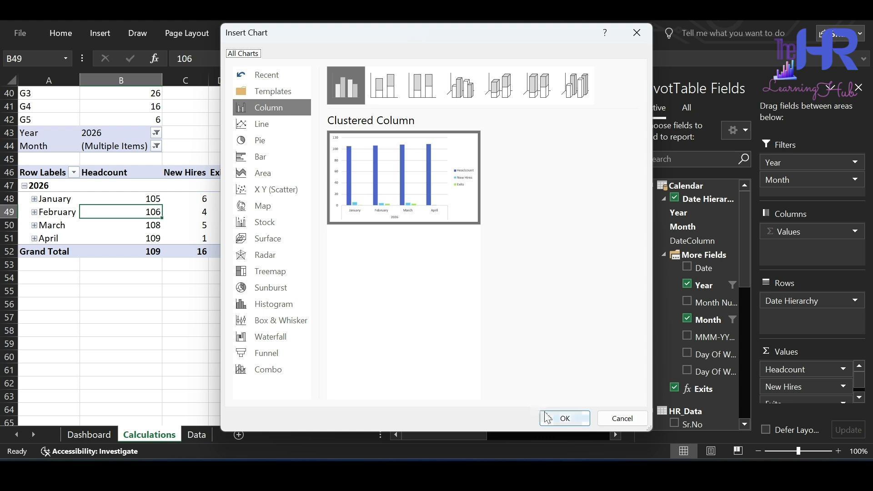
left_click(562, 419)
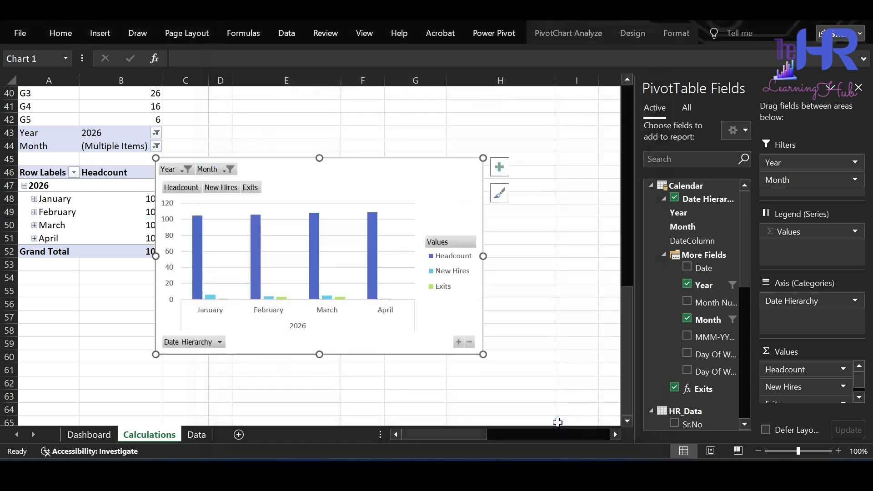
left_click_drag(356, 170, 431, 179)
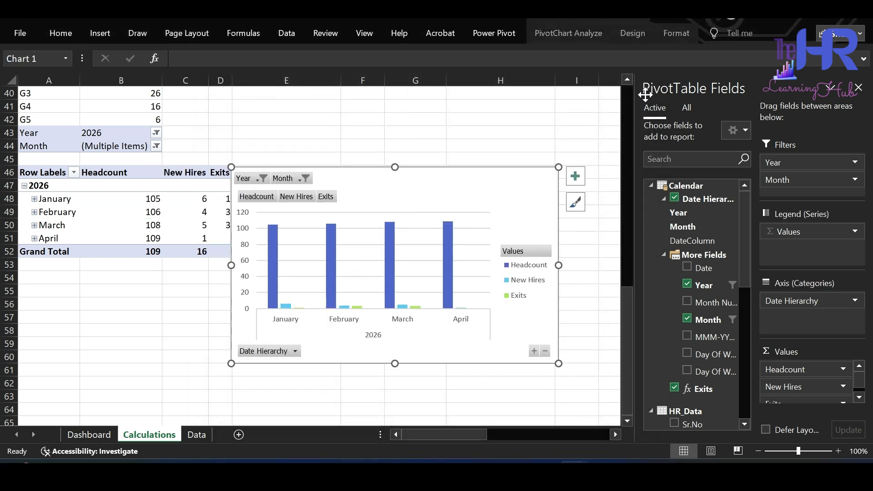
- Apply the second chart style, which has data labels, and hide all field buttons on the PivotChart
left_click(632, 33)
left_click(218, 67)
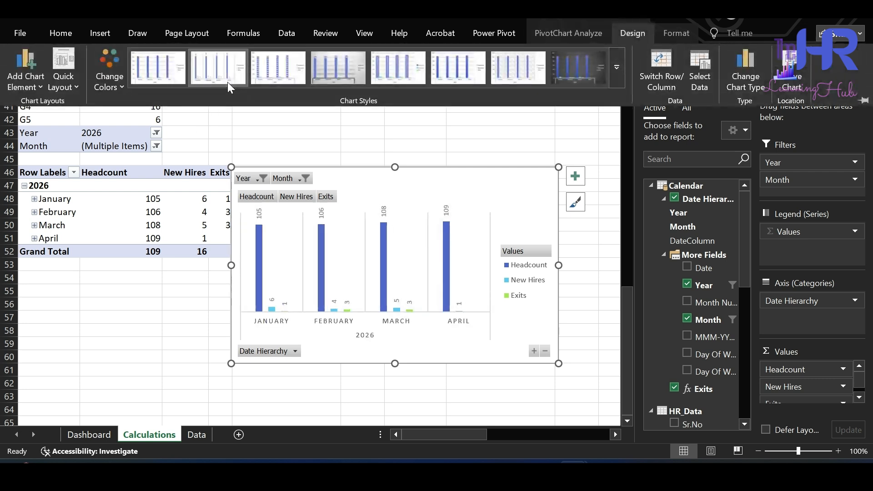
left_click(568, 33)
left_click(741, 70)
left_click(662, 195)
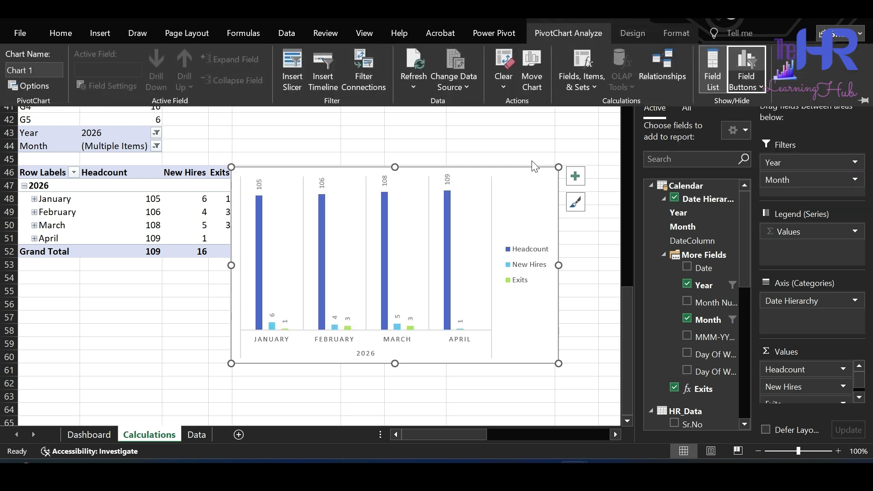
- Change the chart to a combo with New Hires and Exits as Stacked Line with Markers, plotting New Hires on the secondary axis
left_click(271, 326)
right_click(272, 325)
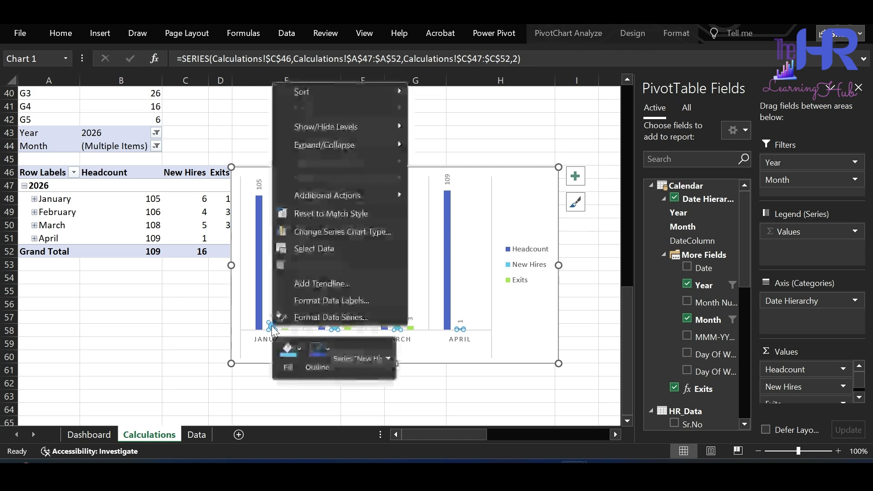
left_click(360, 236)
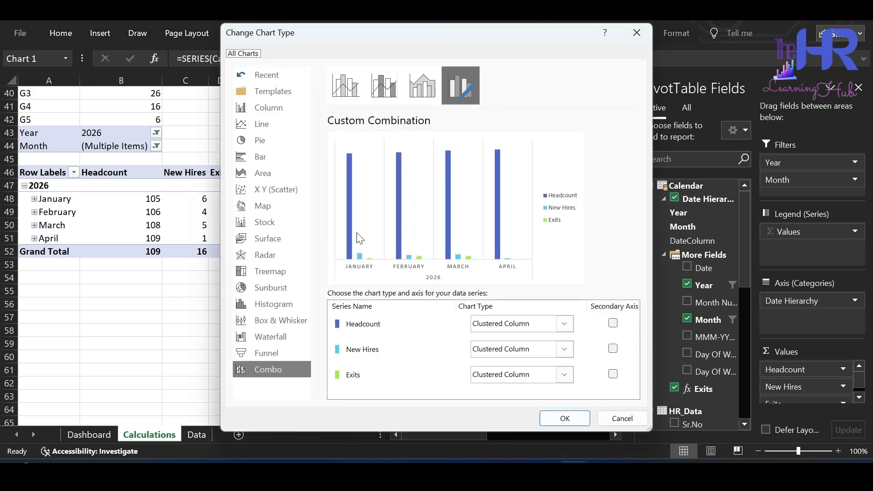
left_click(550, 350)
left_click(494, 267)
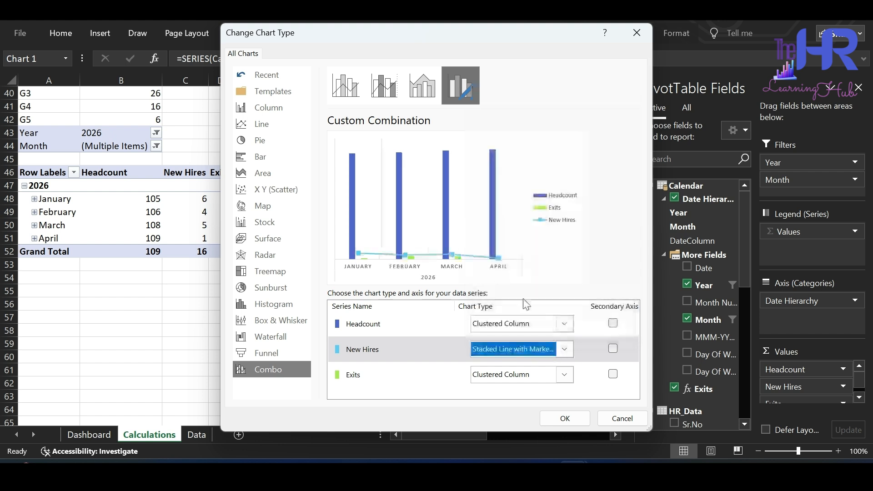
left_click(564, 374)
left_click(502, 291)
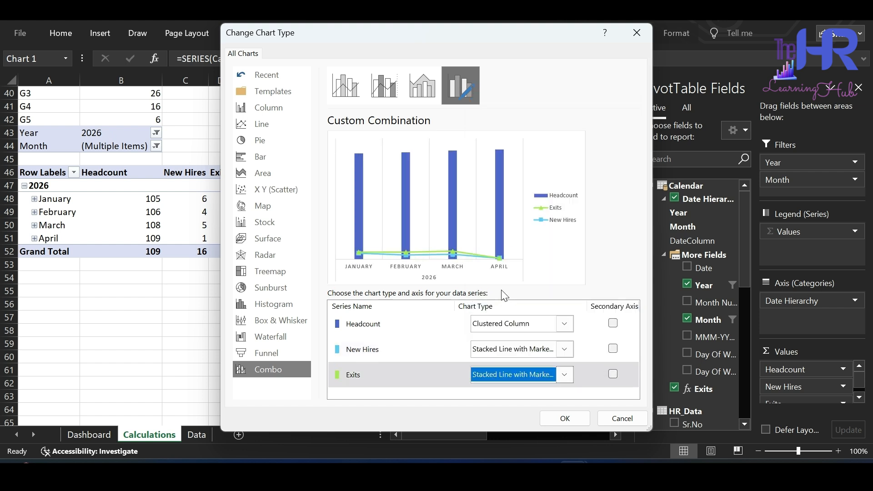
left_click(612, 349)
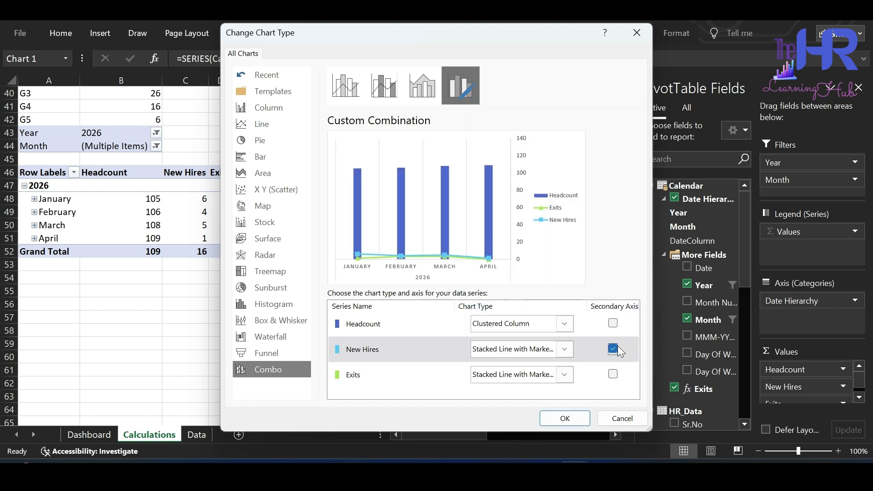
left_click(565, 416)
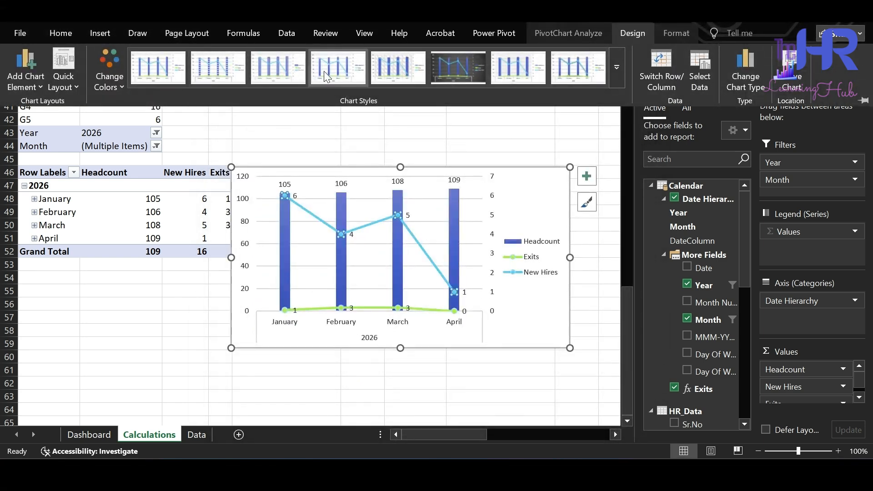
- Turn off the combo chart's gridlines and set its chart area to No Fill
left_click(587, 176)
left_click(616, 282)
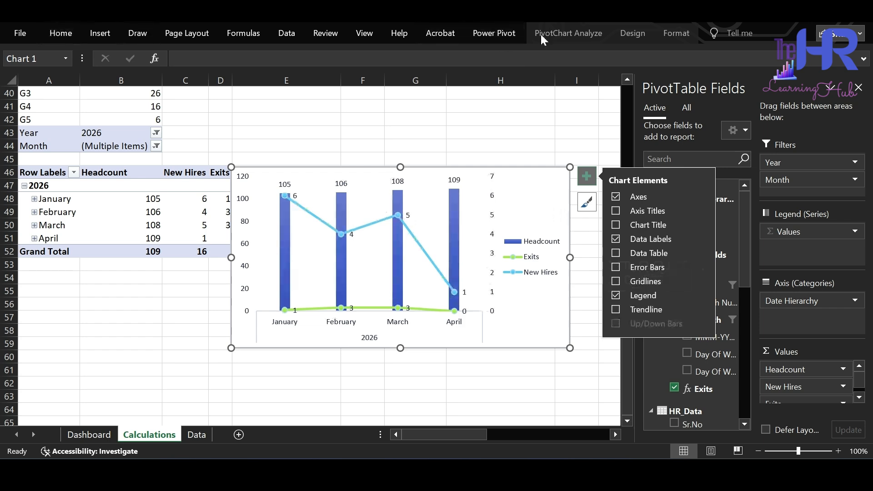
left_click(568, 34)
left_click(632, 34)
right_click(549, 202)
left_click(564, 27)
left_click(576, 336)
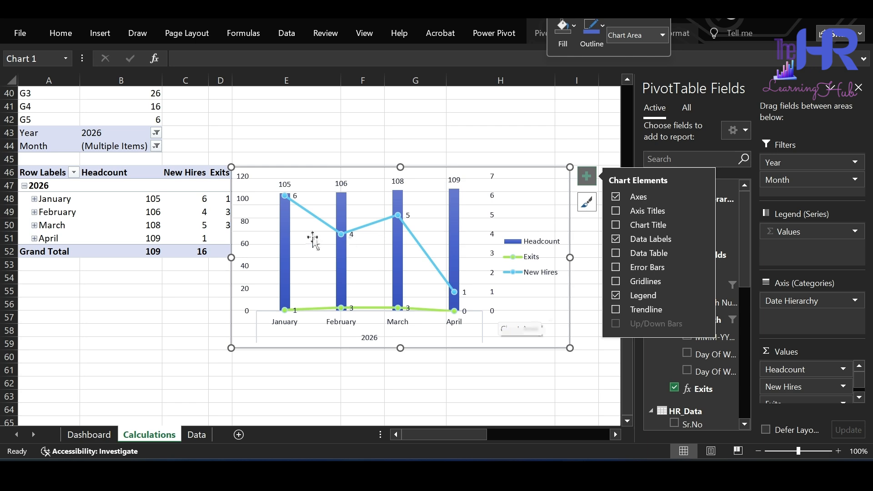
- Plot the Exits series on the secondary axis and close the series formatting pane
right_click(366, 308)
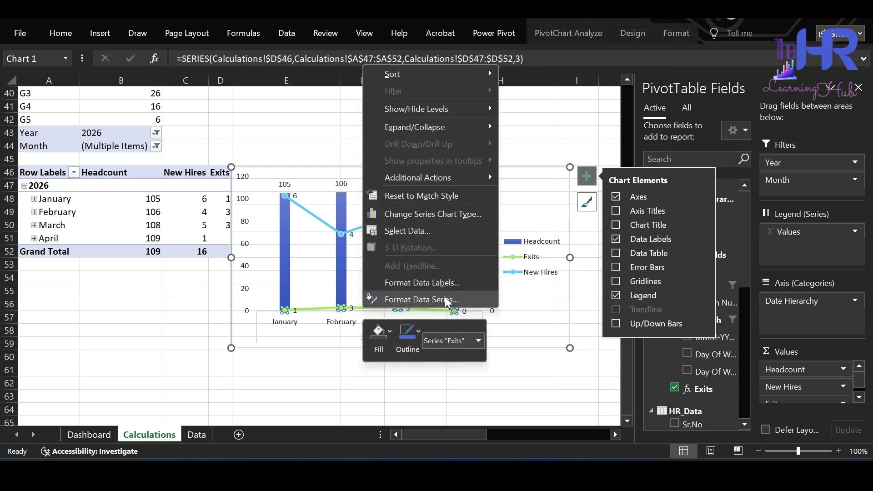
left_click(421, 300)
left_click(727, 225)
left_click(858, 87)
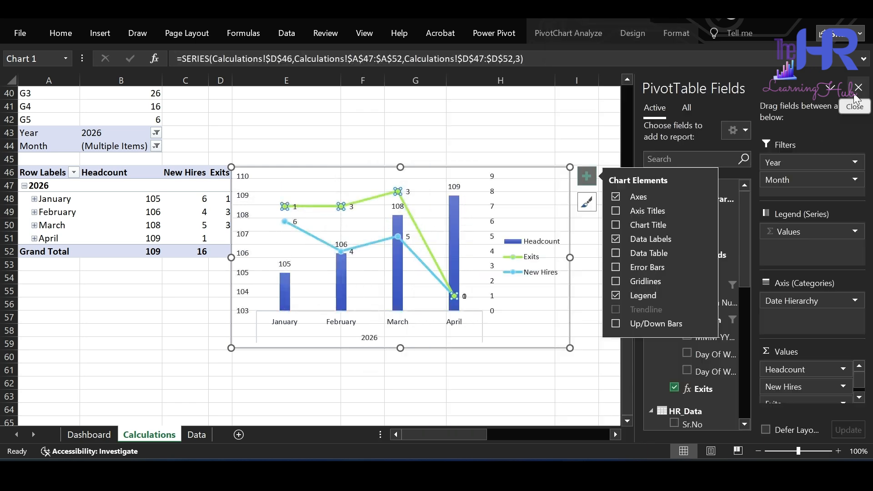
- Move the combo chart from the Calculations sheet to the Dashboard sheet
key("ctrl+x")
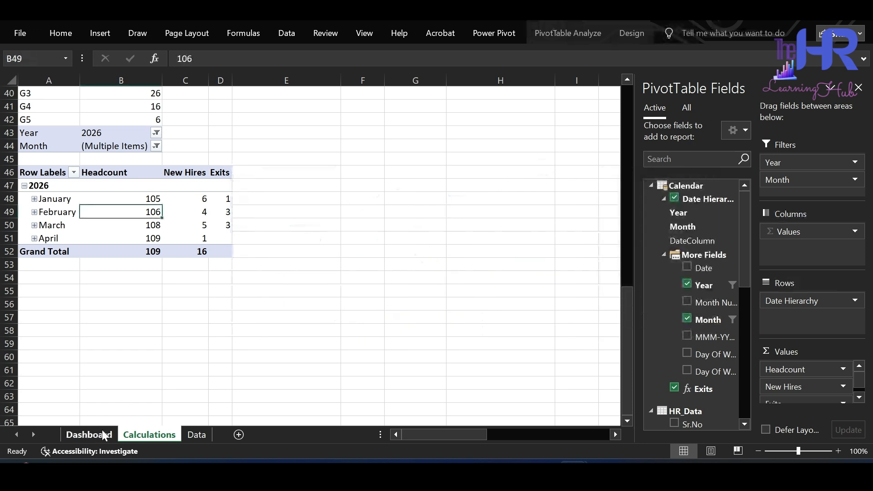
left_click(105, 434)
key("ctrl+v")
- Try to copy the formatting of the Employee distribution by level chart onto the combo chart with Format Painter
left_click(380, 183)
left_click(61, 34)
left_click(43, 85)
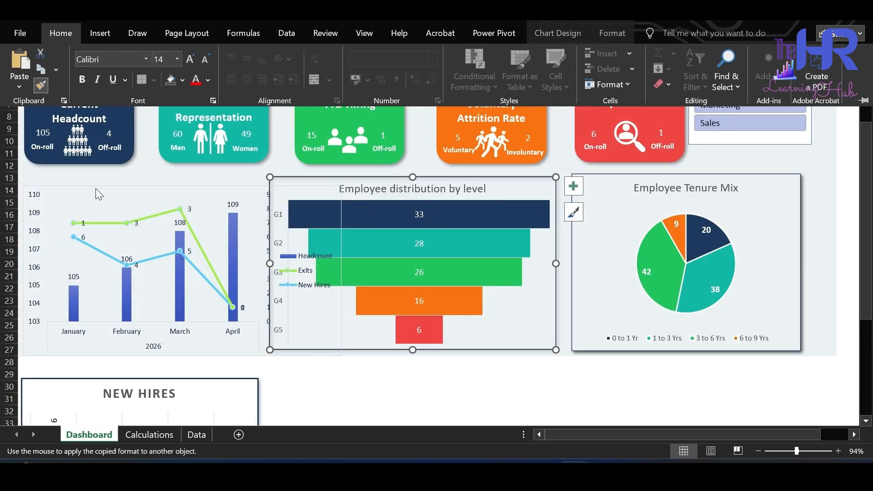
left_click(95, 189)
double_click(218, 189)
left_click(859, 87)
- Resize the combo chart and the Employee distribution by level chart so they sit side by side without overlapping
left_click_drag(228, 185, 227, 177)
left_click_drag(341, 262, 319, 264)
left_click(282, 188)
left_click(258, 262)
left_click_drag(263, 262, 309, 259)
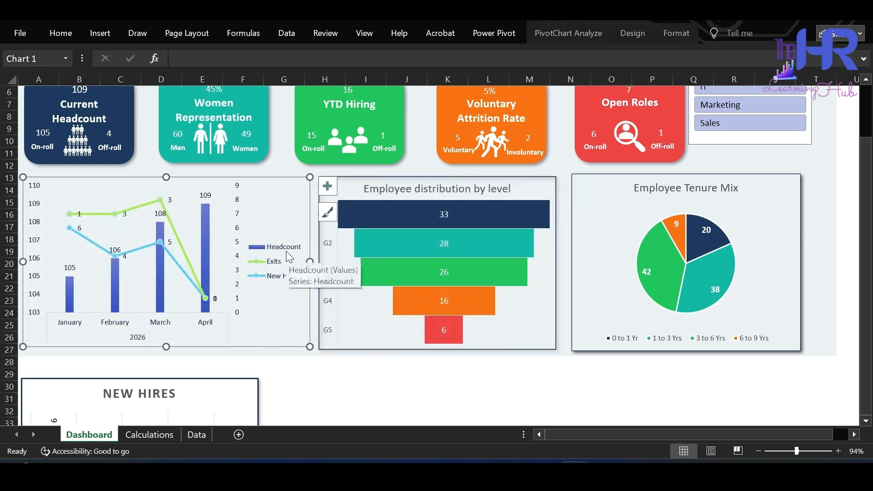
- Give the combo chart a thicker dark outline and a shadow effect to match the other dashboard charts
left_click(659, 37)
left_click(387, 54)
left_click(385, 68)
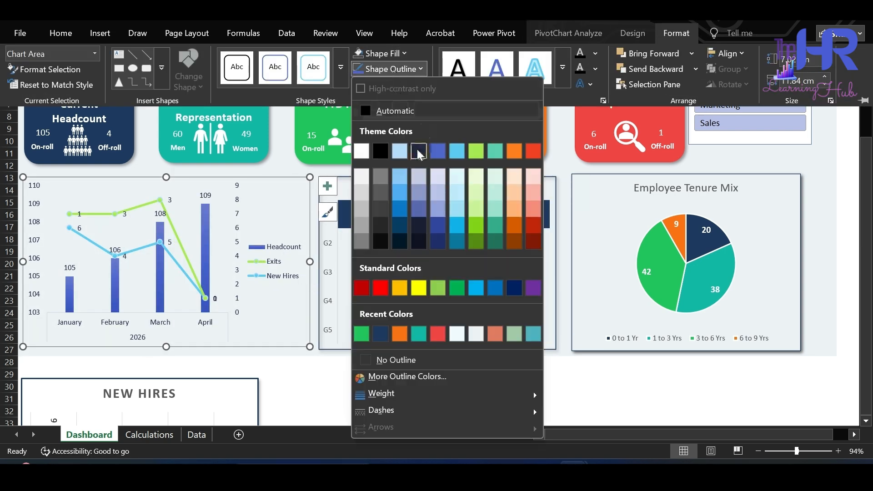
left_click(386, 68)
left_click(385, 68)
left_click(580, 383)
left_click(392, 85)
mouse_move(407, 140)
left_click(466, 202)
left_click(255, 166)
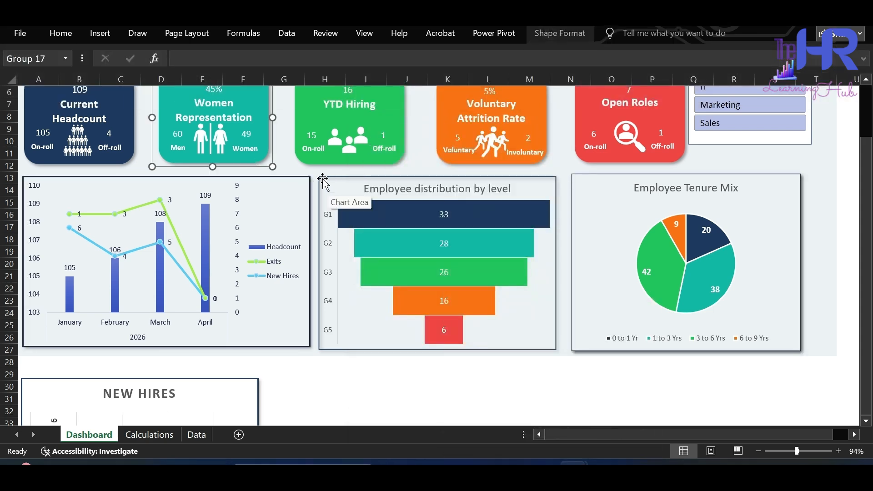
- Connect the Department slicer to PivotTable1 through its report connections
left_click(304, 180)
scroll(273, 231, "up", 2)
right_click(741, 104)
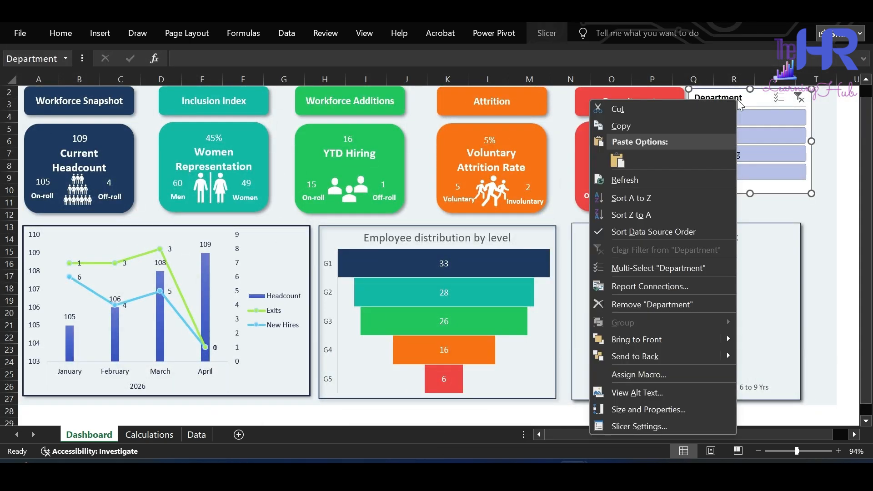
left_click(664, 287)
scroll(605, 319, "down", 5)
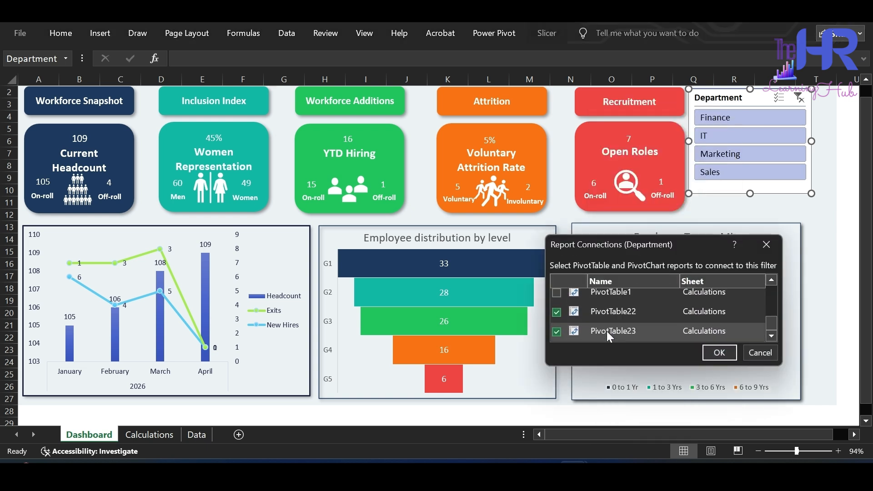
scroll(561, 296, "up", 1)
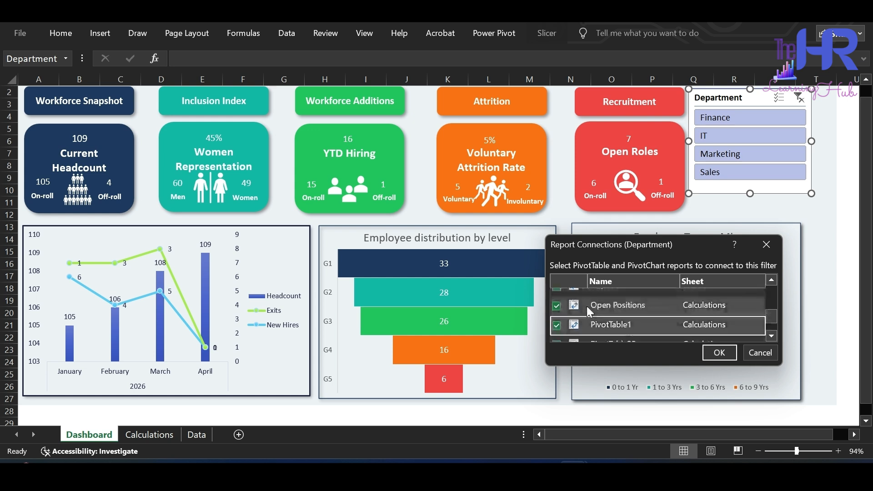
left_click(556, 326)
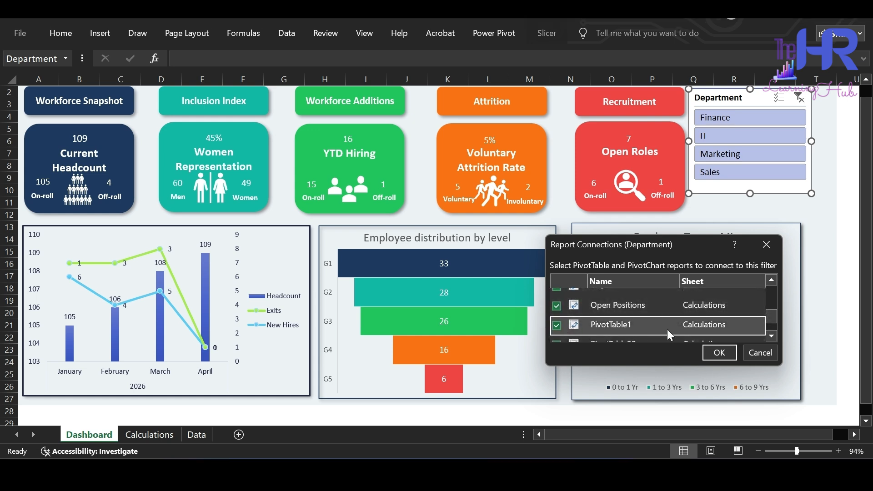
left_click(720, 353)
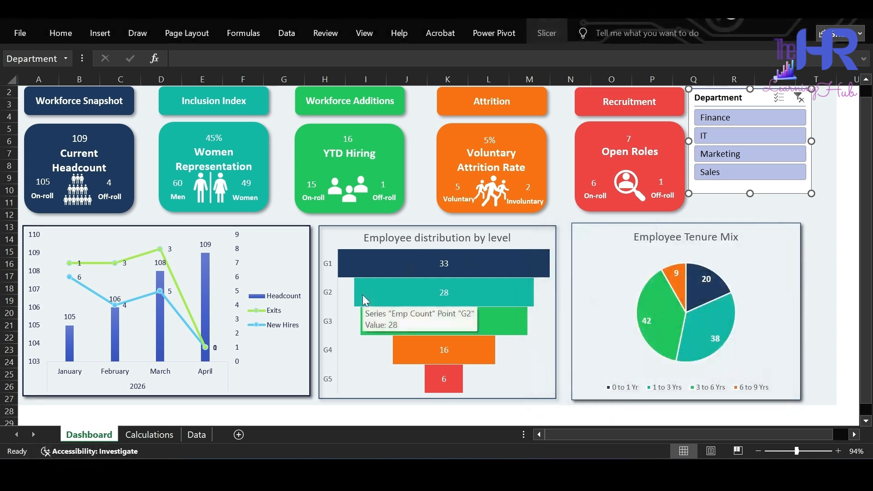
- Check the dashboard with the Department slicer set to Marketing, Sales and Finance in turn, and clear the filter
left_click(746, 154)
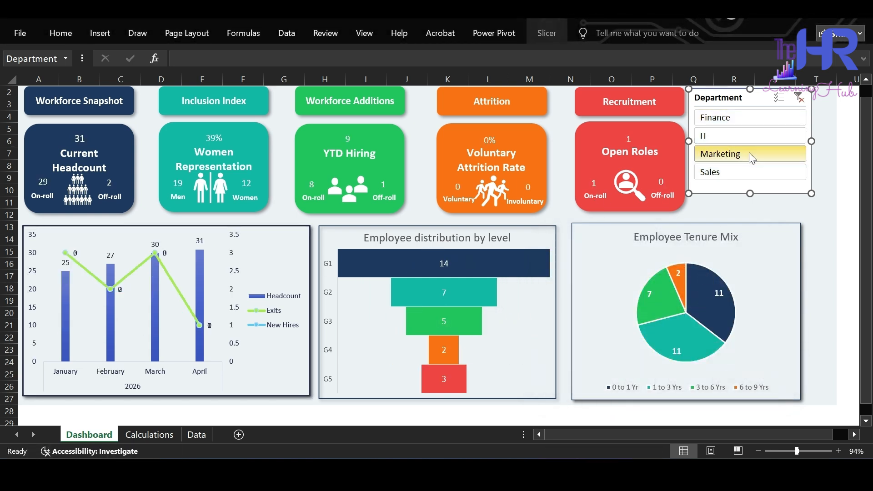
left_click(737, 178)
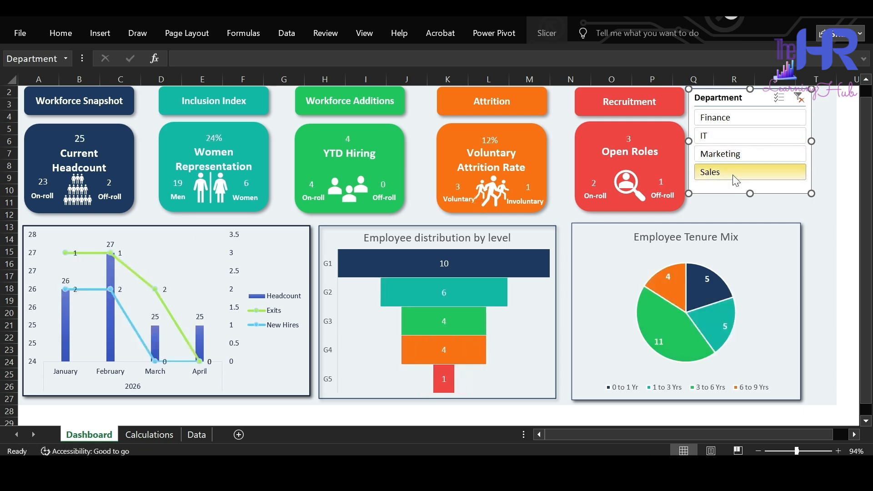
left_click(728, 118)
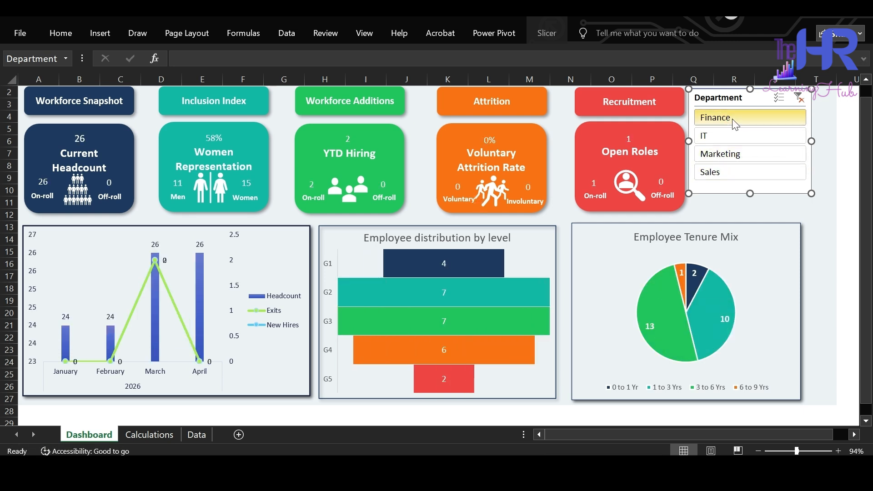
left_click(800, 97)
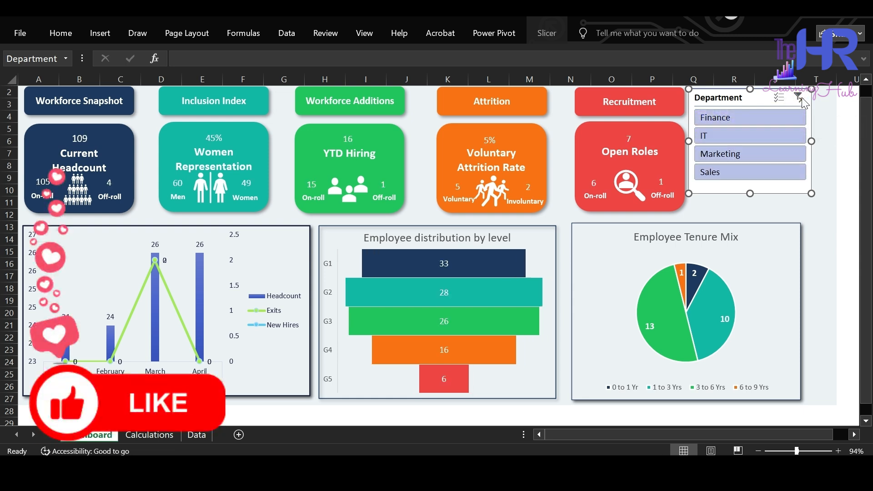